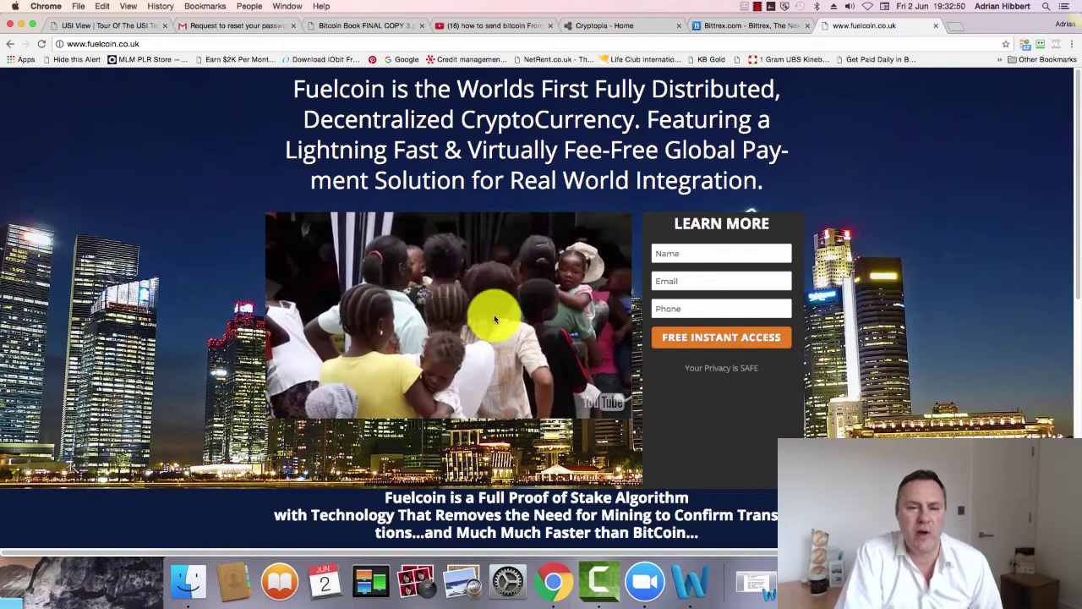
Step: Play the FuelCoin introduction video on the fuelcoin.co.uk homepage briefly, then pause it
{"action": "left_click", "coordinate": [142, 45]}
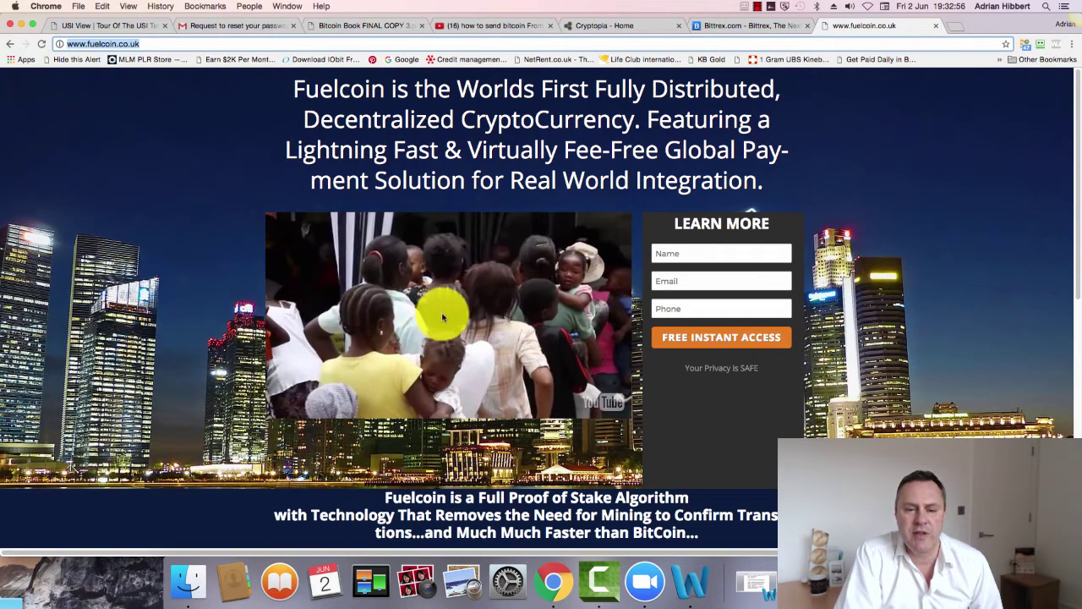
{"action": "left_click", "coordinate": [472, 320]}
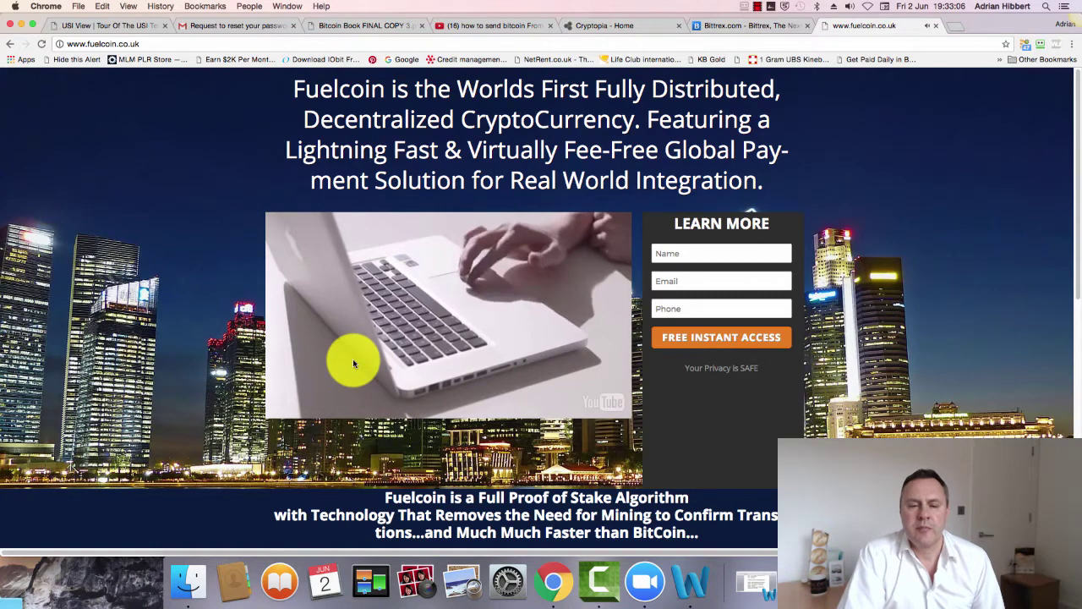
{"action": "left_click", "coordinate": [352, 362]}
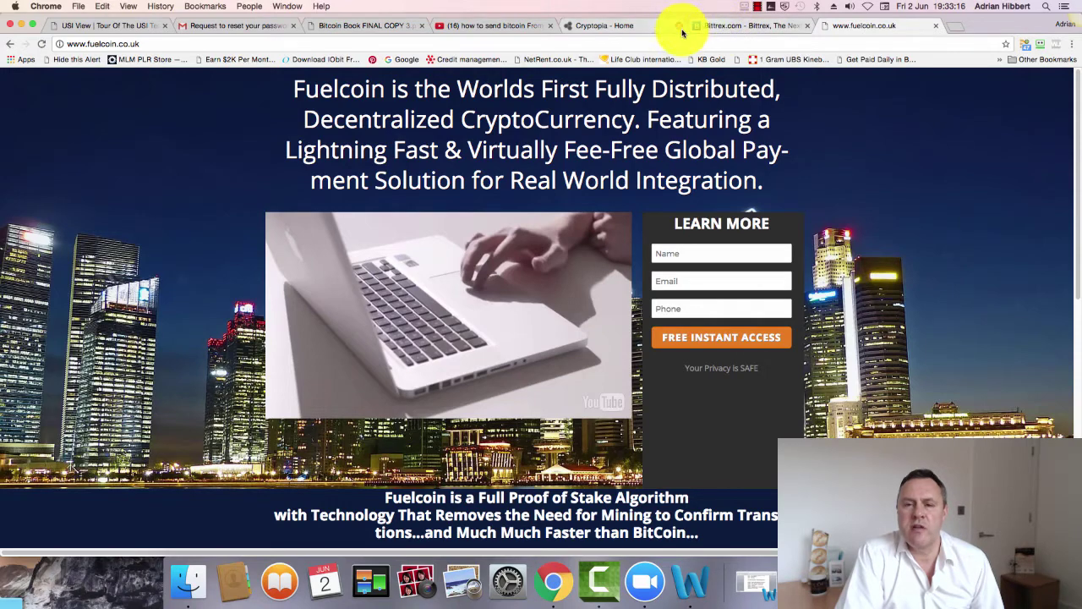
Step: Log in to Bittrex with the saved credentials and the 6-digit authenticator code
{"action": "left_click", "coordinate": [719, 32]}
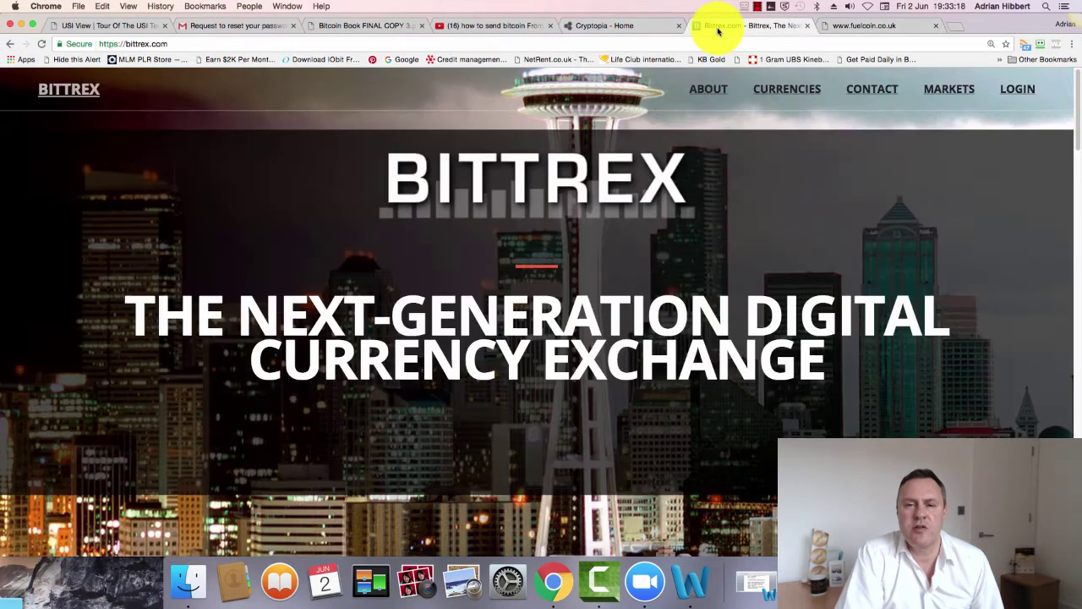
{"action": "left_click", "coordinate": [609, 29]}
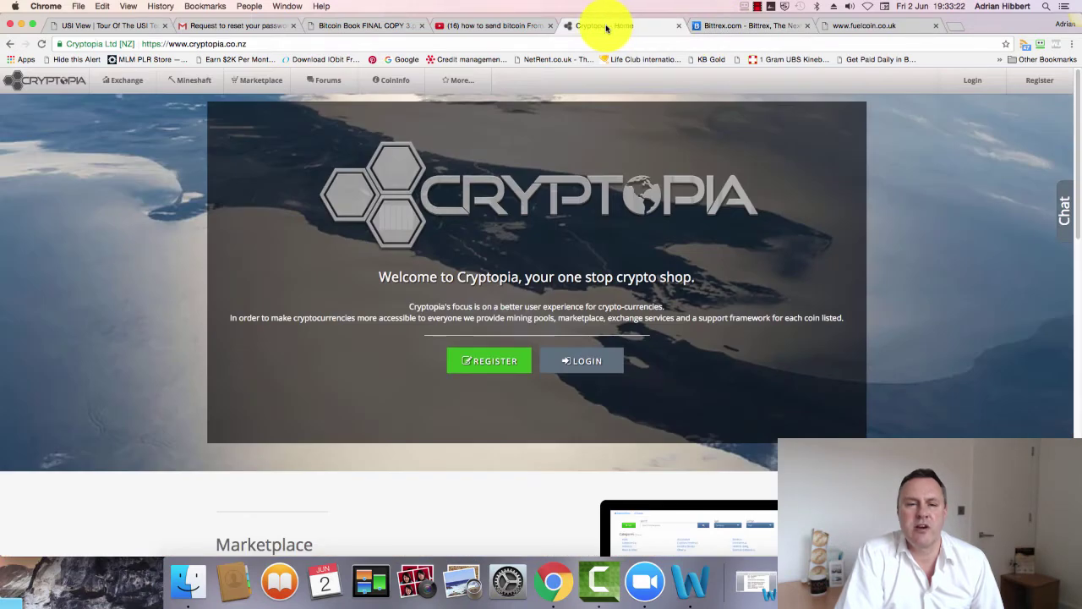
{"action": "left_click", "coordinate": [715, 28]}
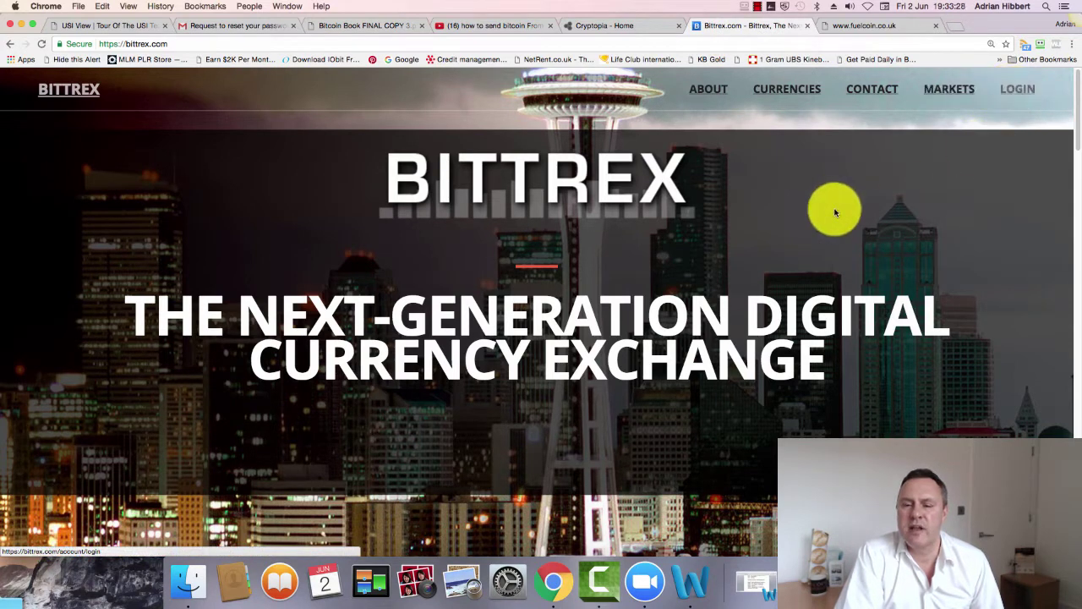
{"action": "left_click", "coordinate": [1014, 90]}
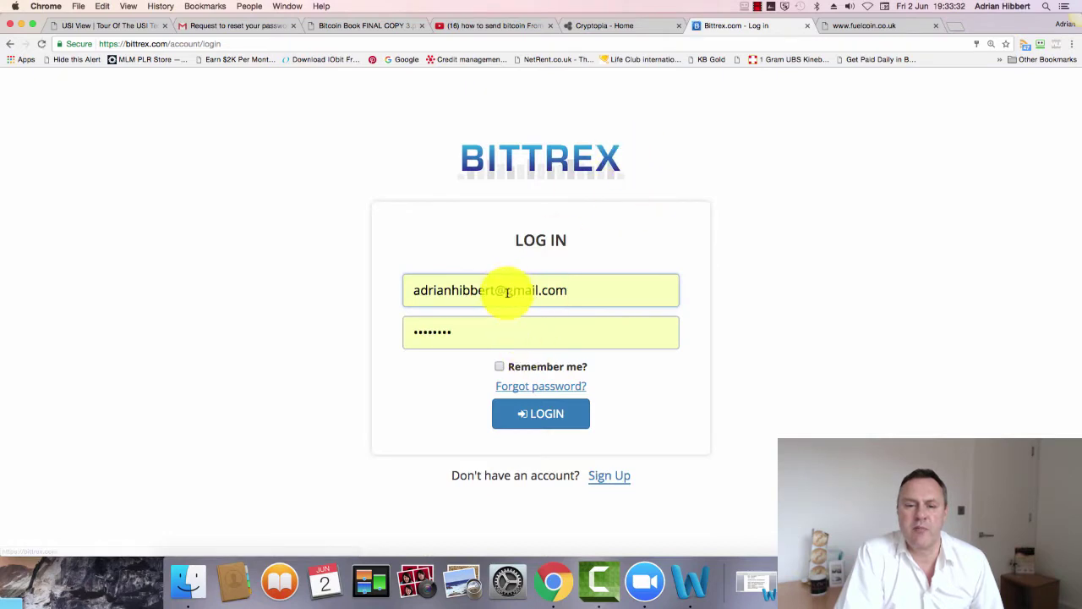
{"action": "left_click", "coordinate": [534, 418]}
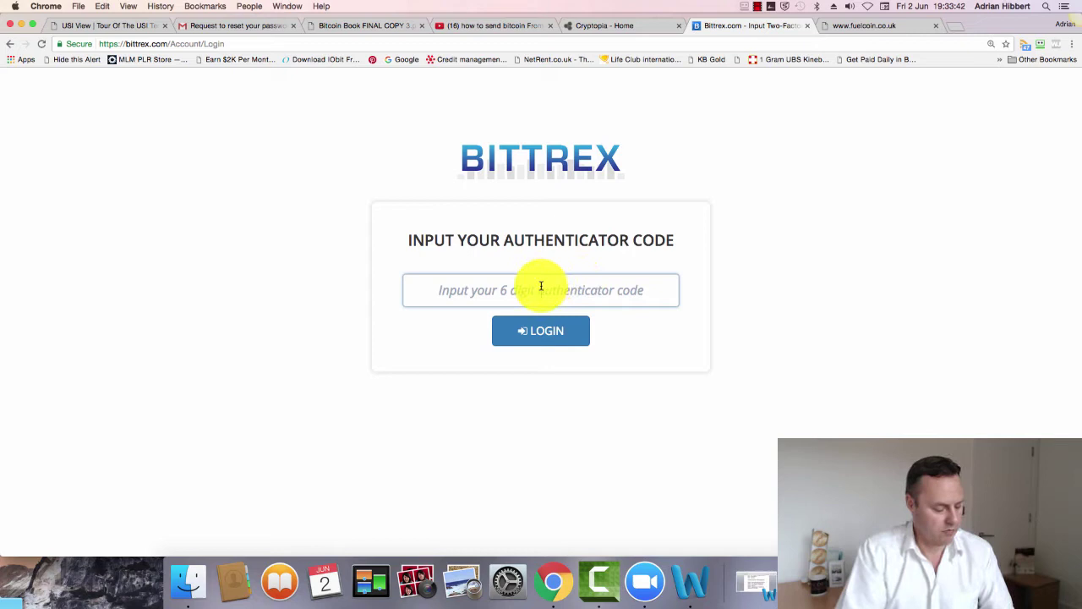
{"action": "left_click", "coordinate": [539, 279]}
{"action": "type", "text": "9"}
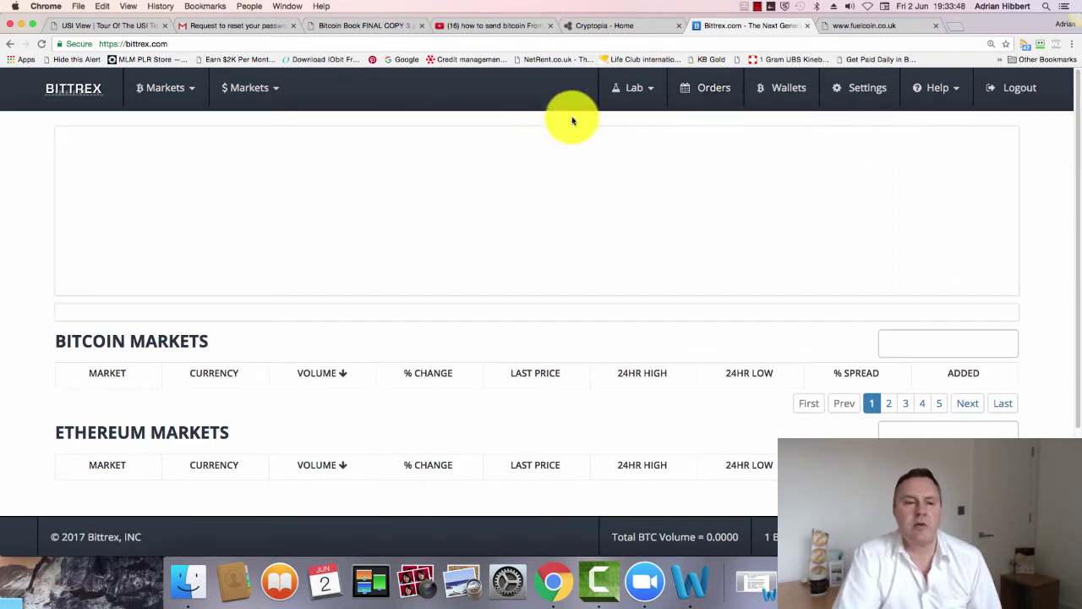
Step: Filter Bittrex balances by 'fuel' and select the FuelCoin (FC2) row showing 3284.98241039
{"action": "left_click", "coordinate": [789, 88]}
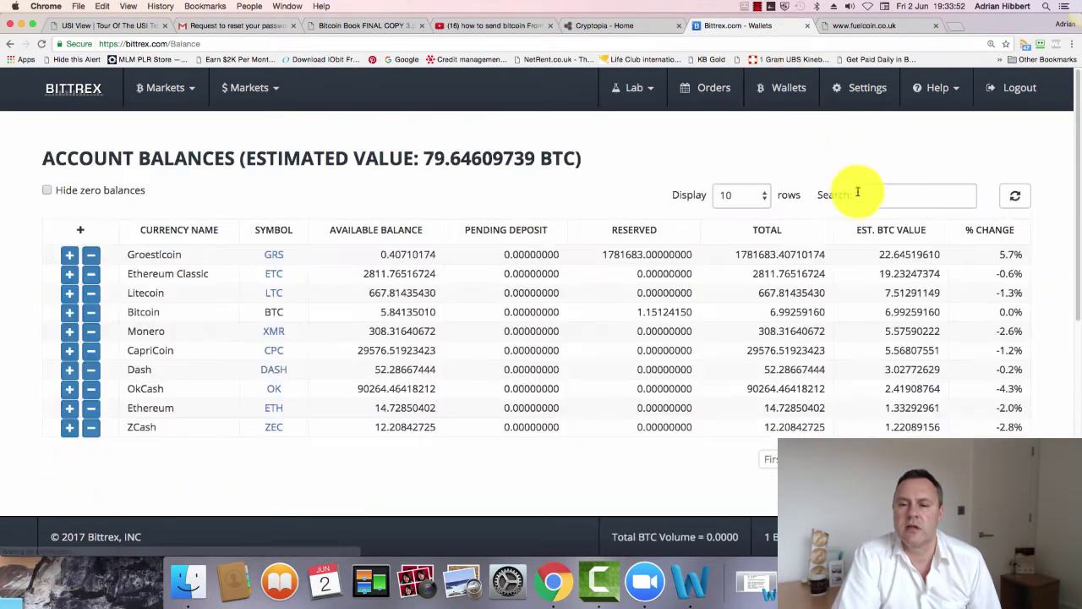
{"action": "left_click", "coordinate": [875, 199]}
{"action": "type", "text": "fuel"}
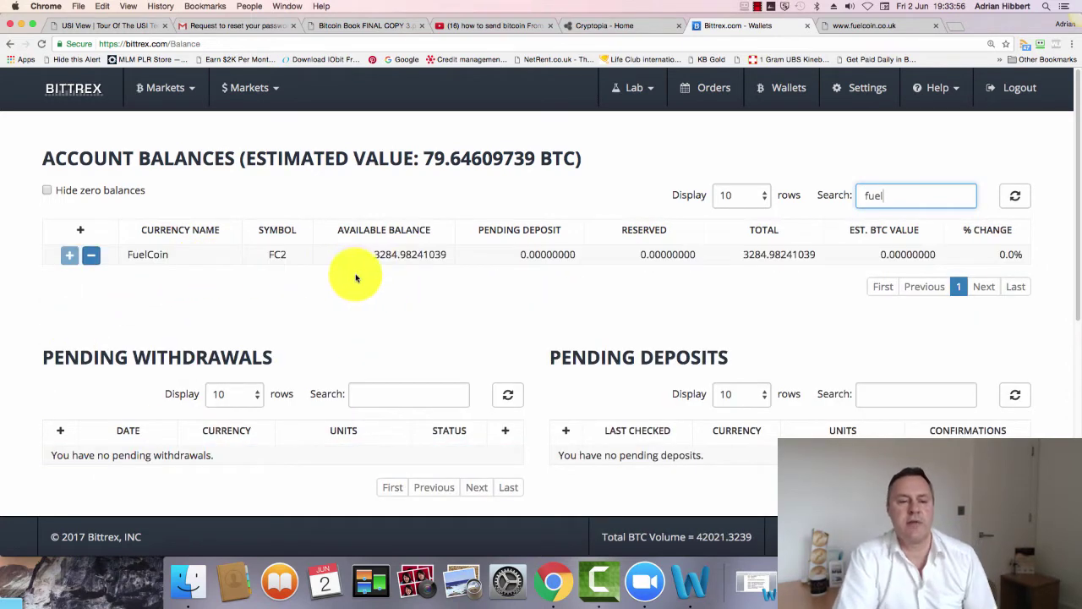
{"action": "left_click", "coordinate": [384, 265]}
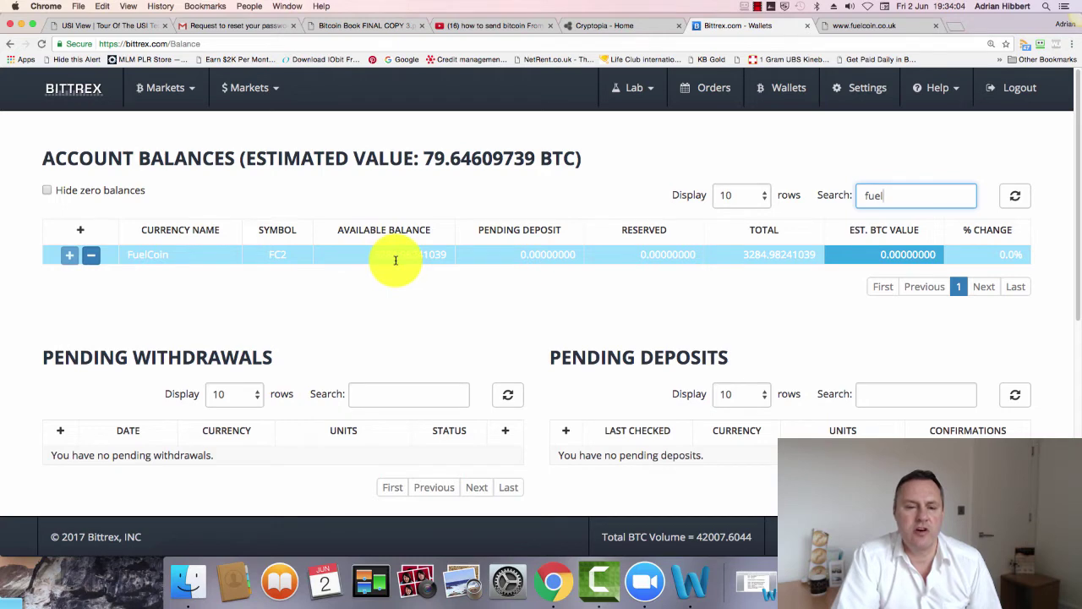
Step: Log in to Cryptopia, solving the store-front image captcha and dismissing the RoboForm prompt
{"action": "left_click", "coordinate": [598, 25]}
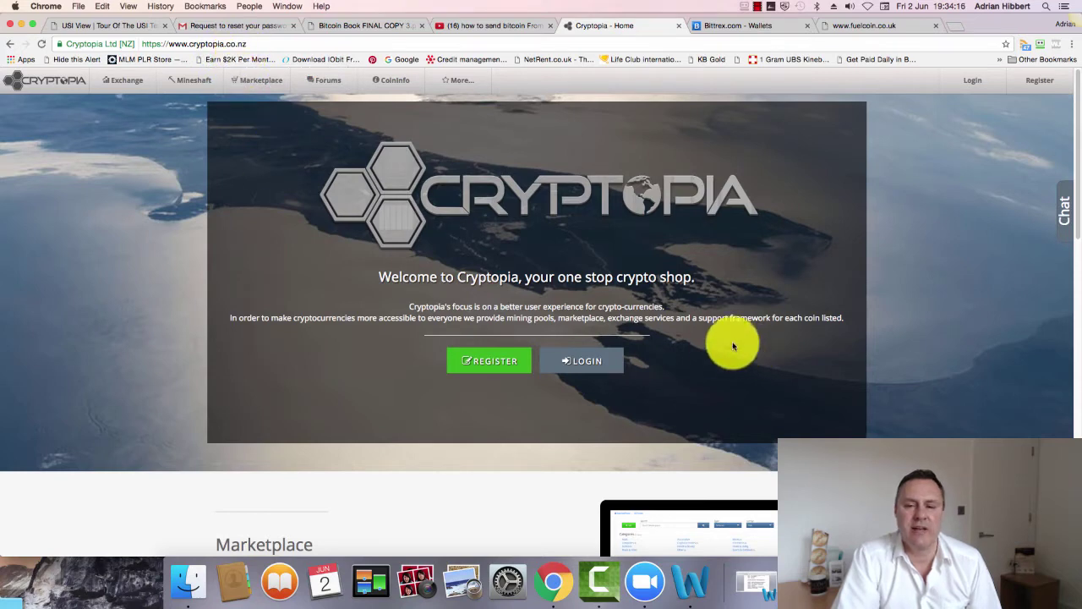
{"action": "left_click", "coordinate": [578, 362]}
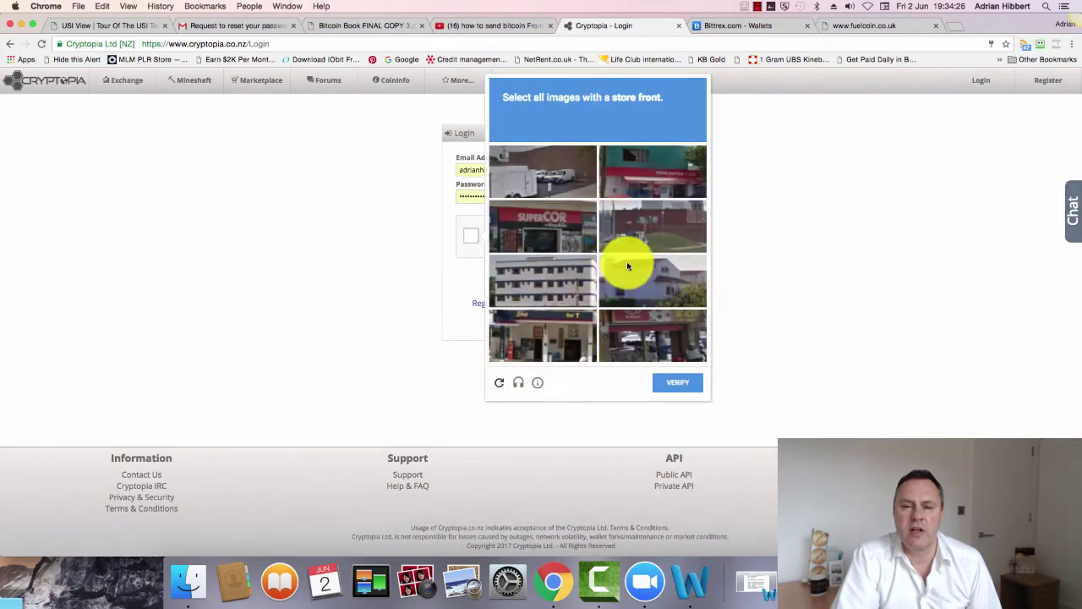
{"action": "left_click", "coordinate": [645, 190]}
{"action": "left_click", "coordinate": [651, 328]}
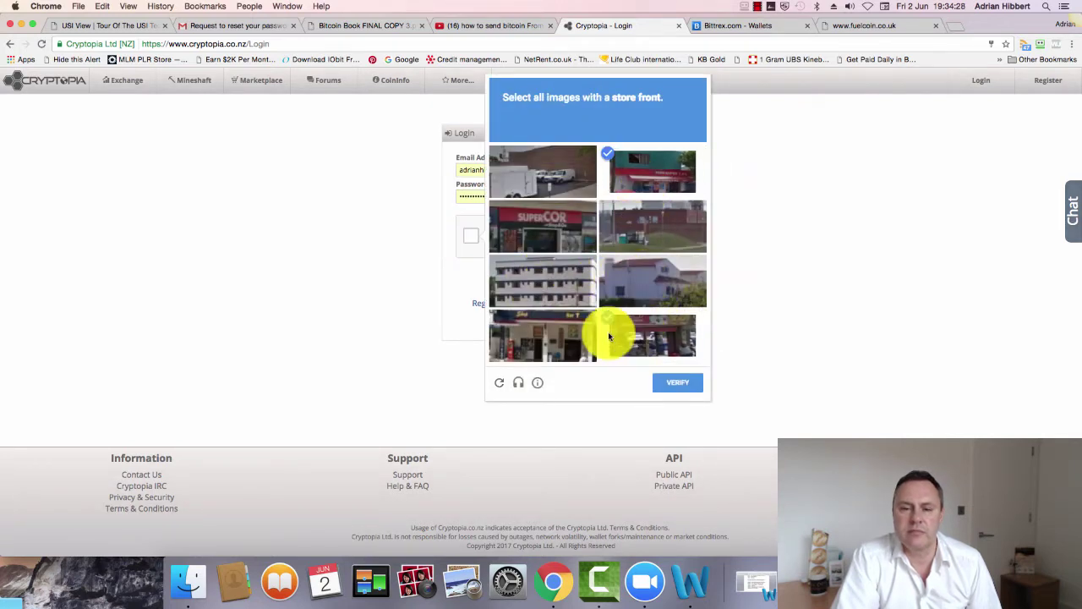
{"action": "left_click", "coordinate": [542, 340]}
{"action": "left_click", "coordinate": [669, 386]}
{"action": "left_click", "coordinate": [540, 280]}
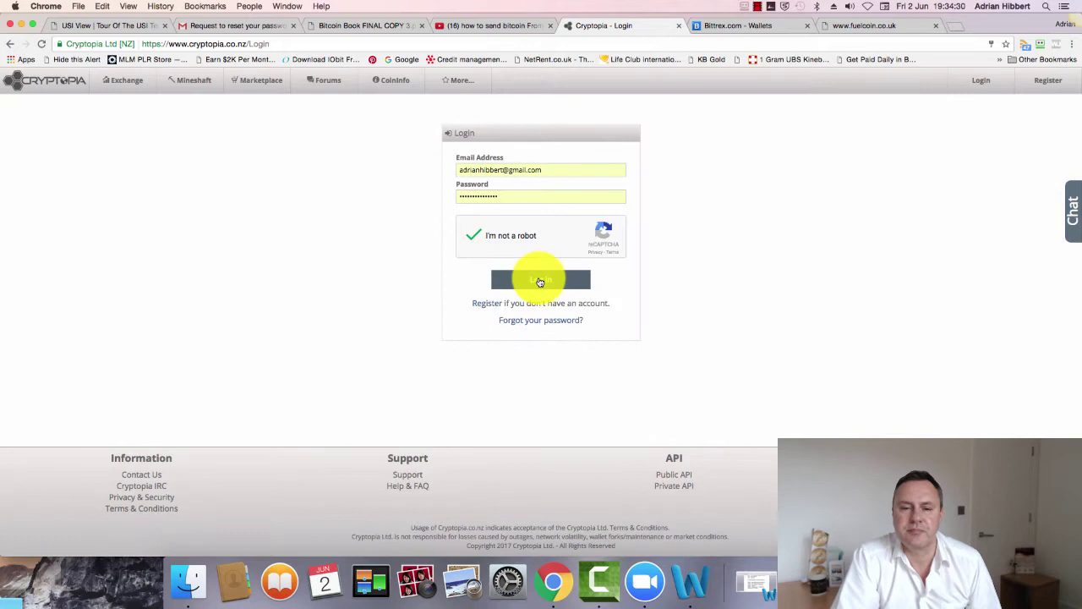
{"action": "left_click", "coordinate": [654, 74]}
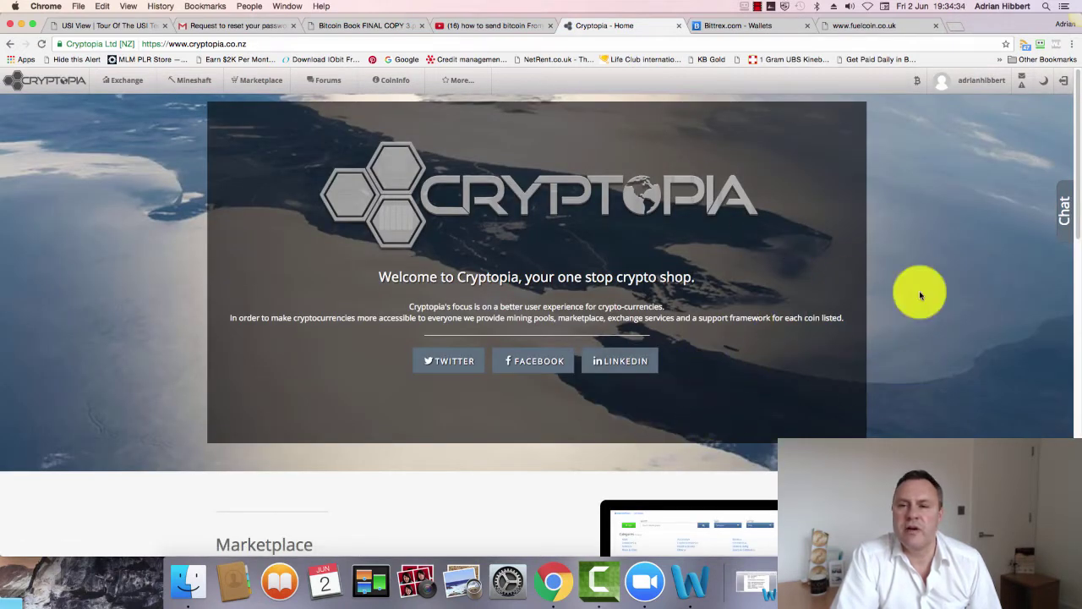
Step: Open Cryptopia's Deposit page from the Bitcoin icon's navbar dropdown
{"action": "mouse_move", "coordinate": [968, 84]}
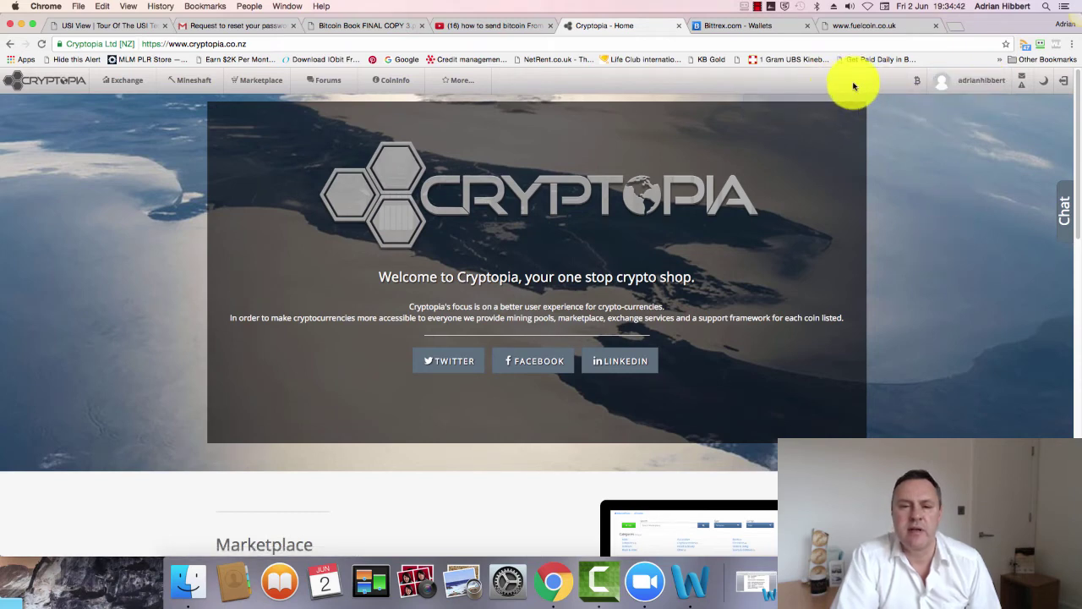
{"action": "mouse_move", "coordinate": [921, 86]}
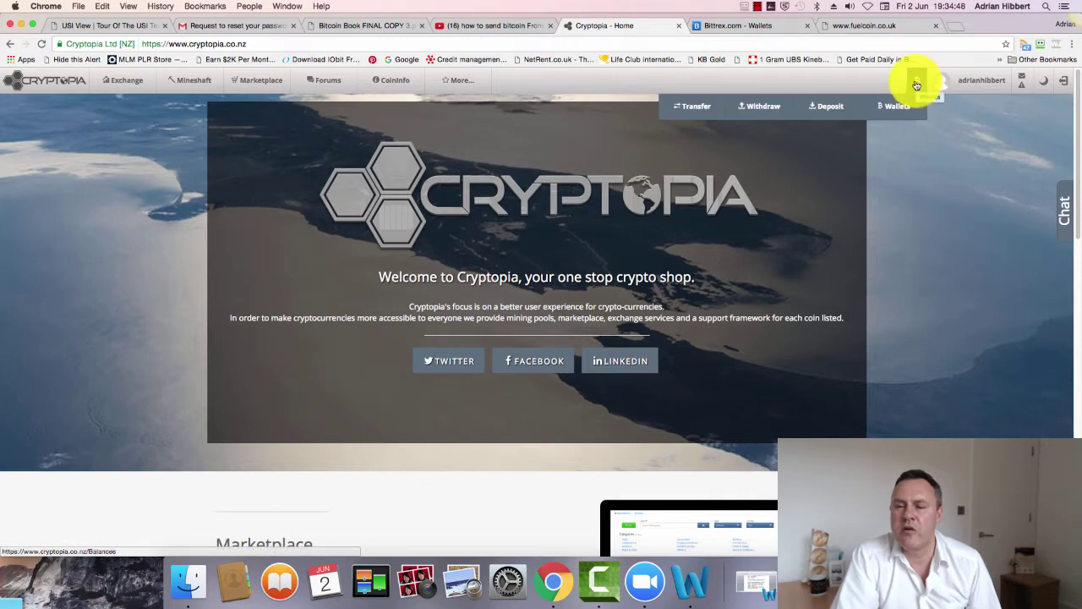
{"action": "left_click", "coordinate": [829, 108]}
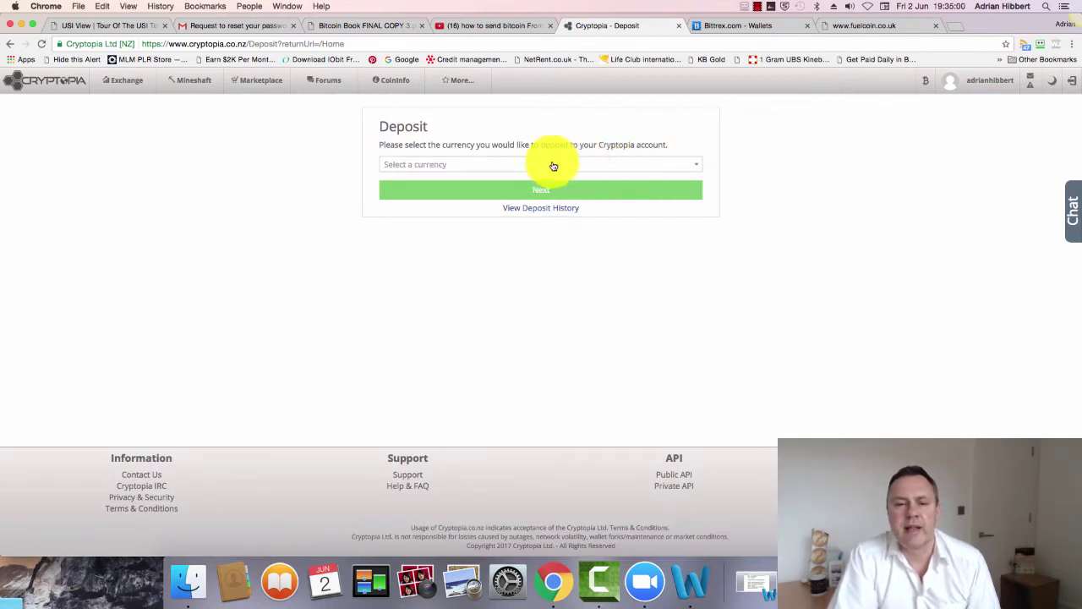
Step: Choose FuelCoin (FUEL) as the deposit currency and copy its deposit address
{"action": "left_click", "coordinate": [698, 166]}
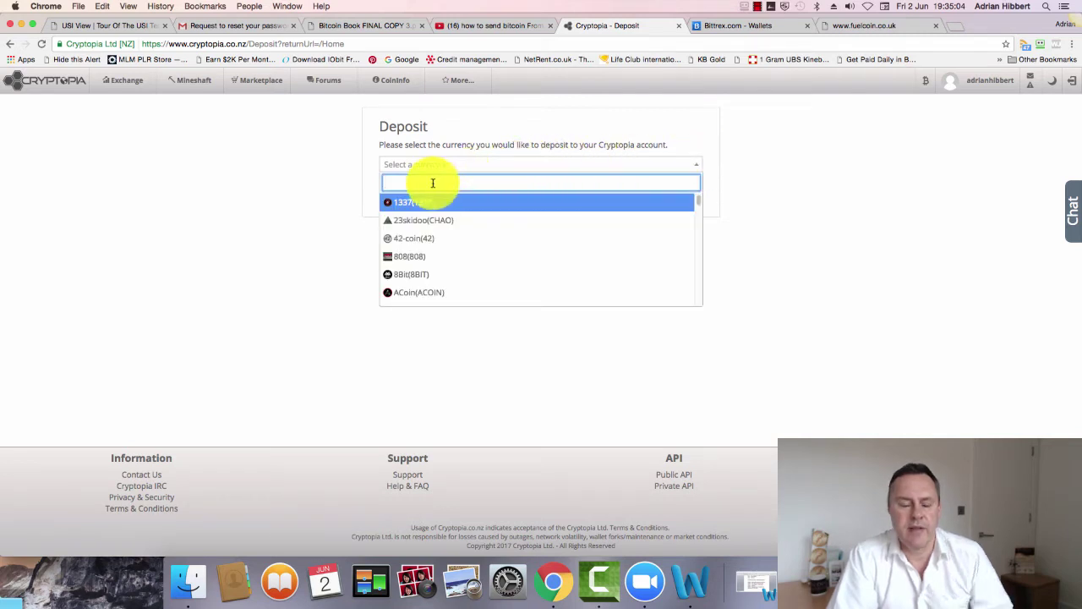
{"action": "type", "text": "fuel"}
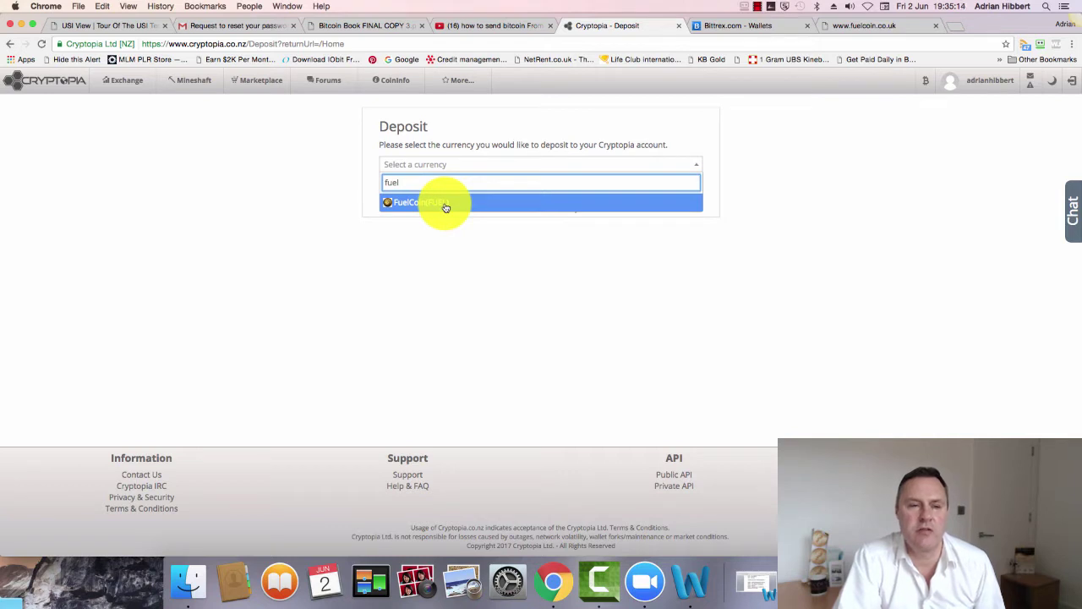
{"action": "left_click", "coordinate": [439, 203]}
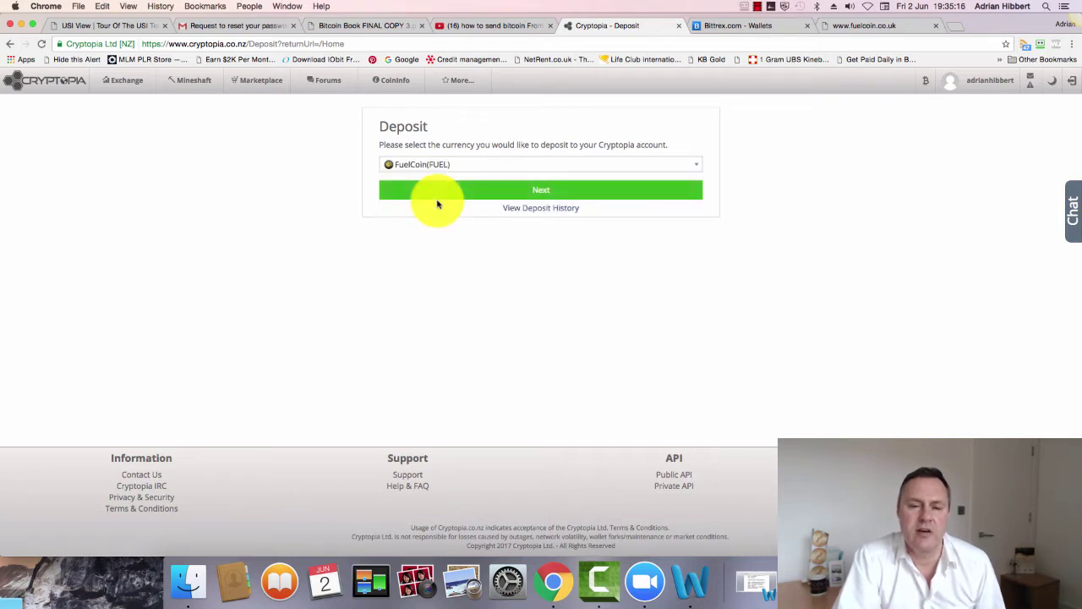
{"action": "left_click", "coordinate": [523, 188]}
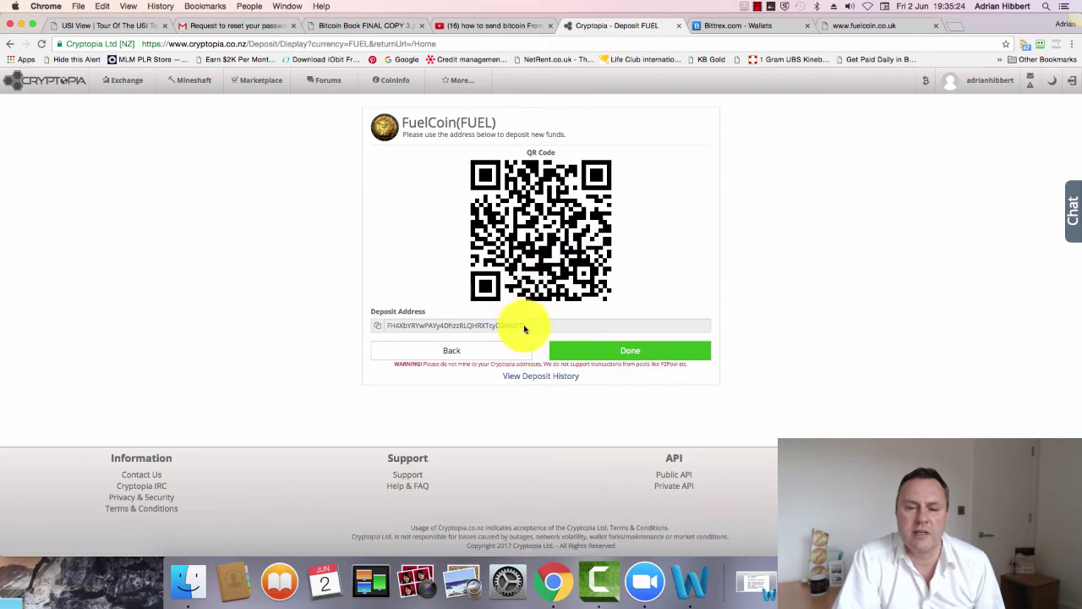
{"action": "left_click_drag", "start_coordinate": [529, 330], "coordinate": [382, 321]}
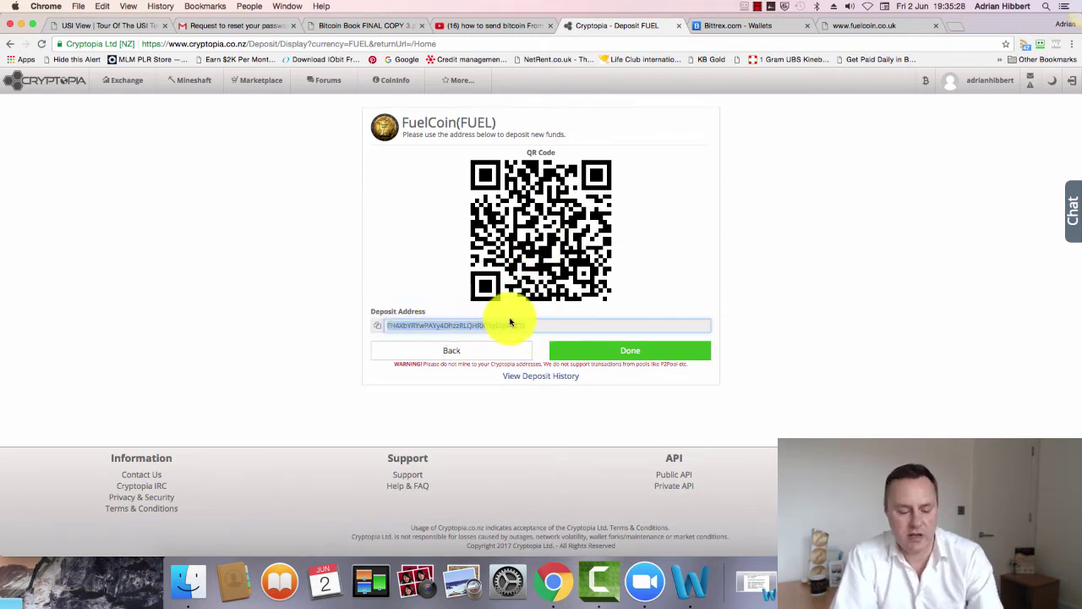
{"action": "key", "text": "super+c"}
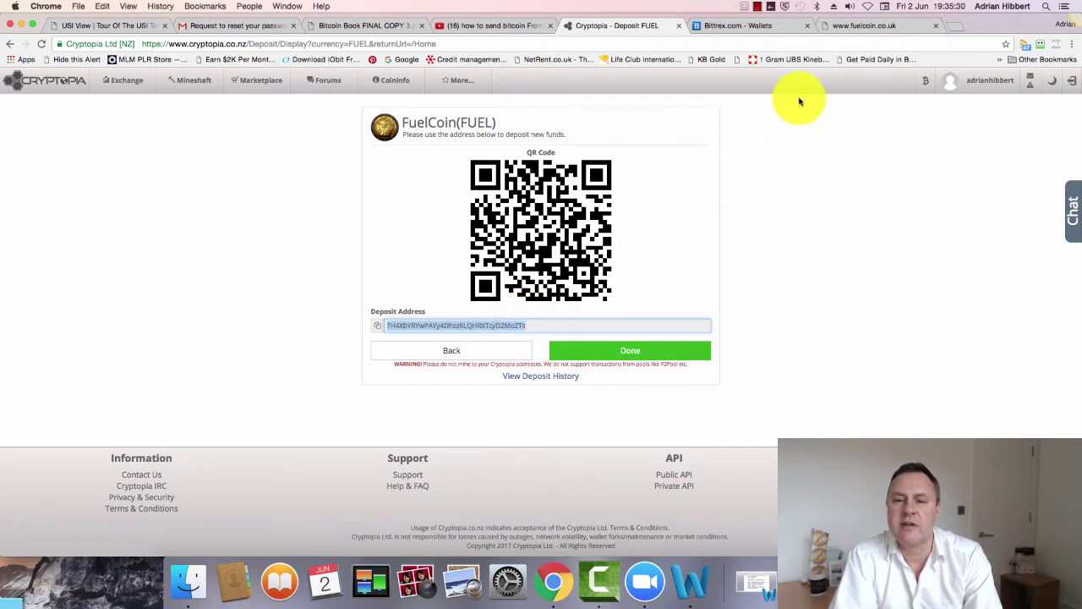
Step: Start a Bittrex FuelCoin withdrawal to the pasted Cryptopia address with quantity 100
{"action": "left_click", "coordinate": [729, 31]}
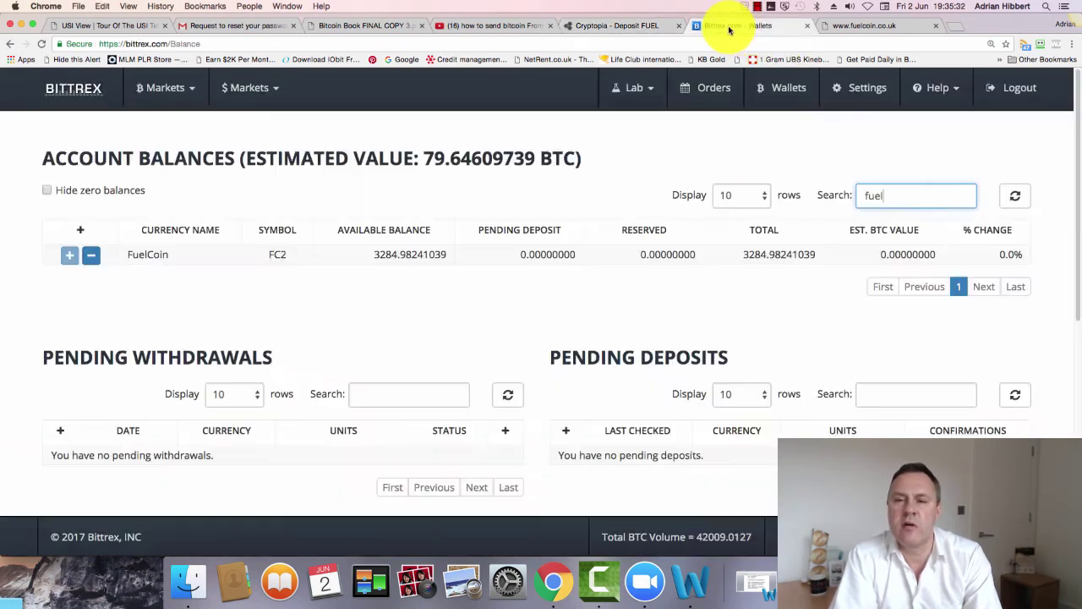
{"action": "left_click", "coordinate": [104, 255]}
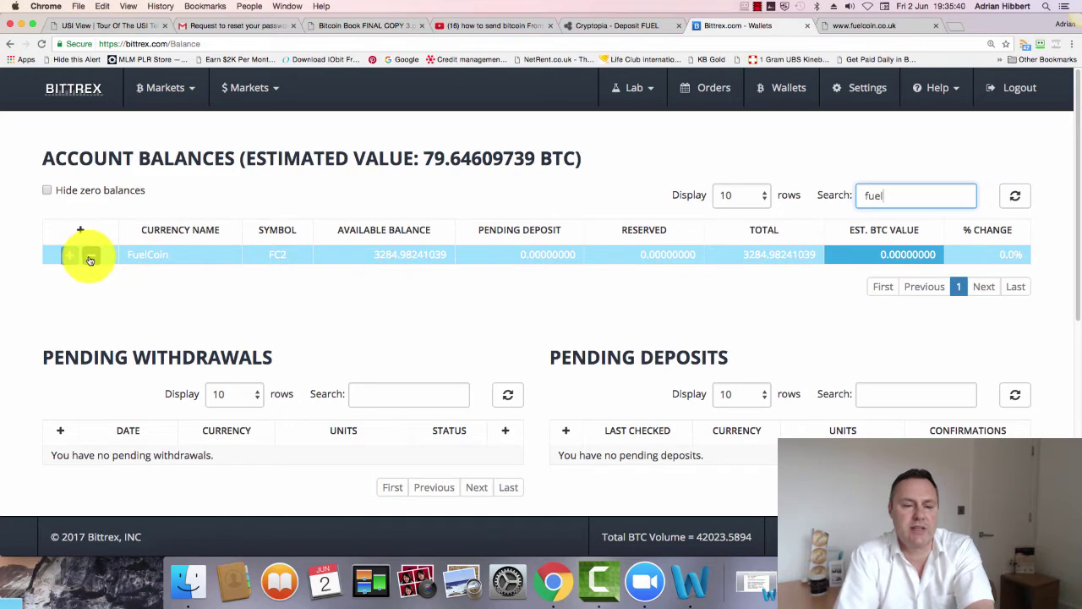
{"action": "left_click", "coordinate": [89, 257]}
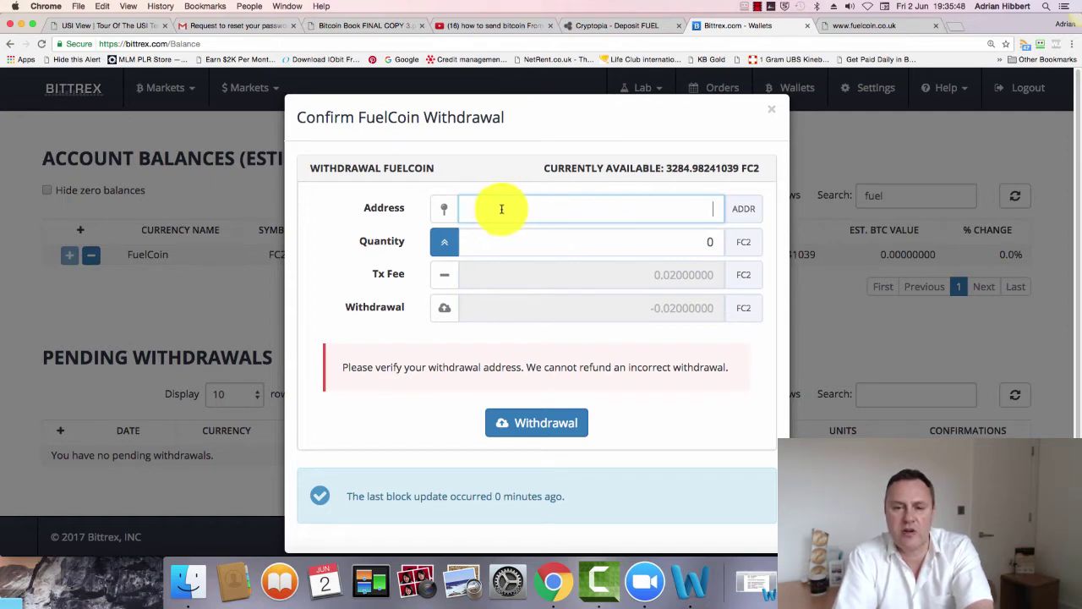
{"action": "key", "text": "super+v"}
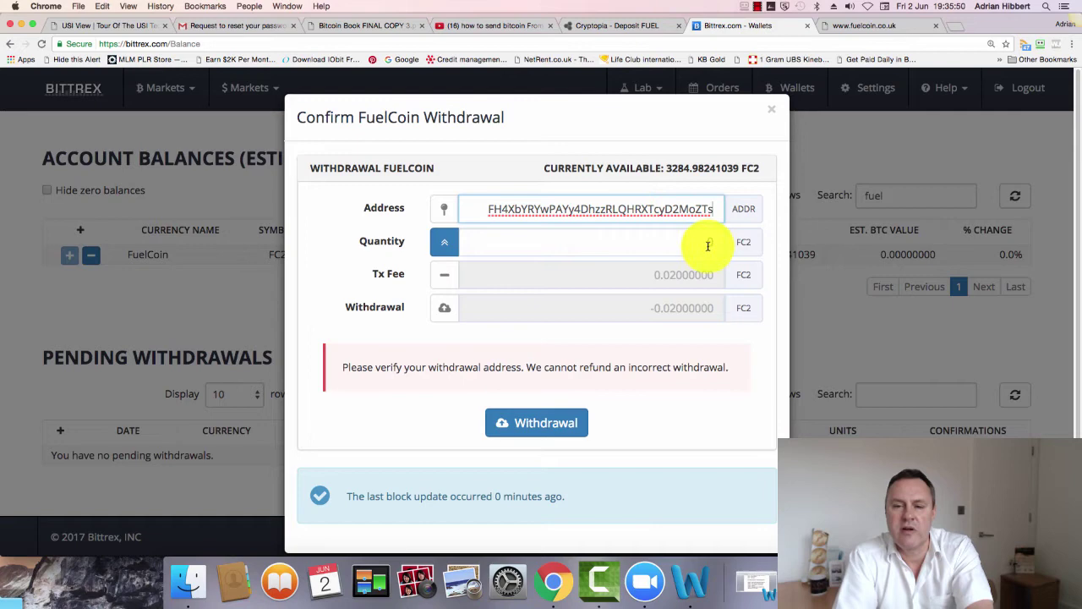
{"action": "left_click", "coordinate": [713, 241]}
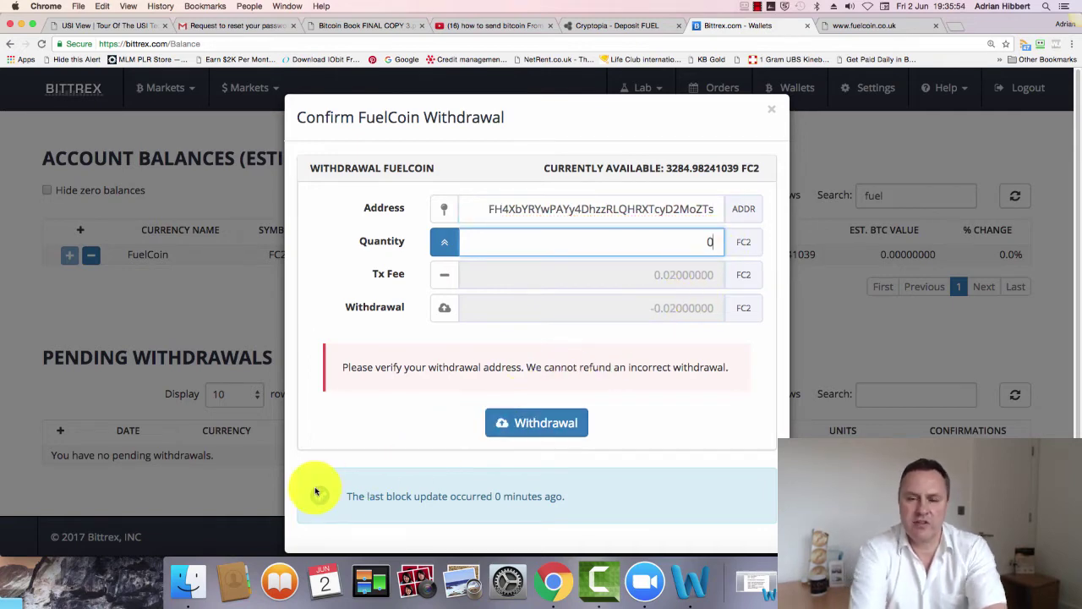
{"action": "type", "text": "100"}
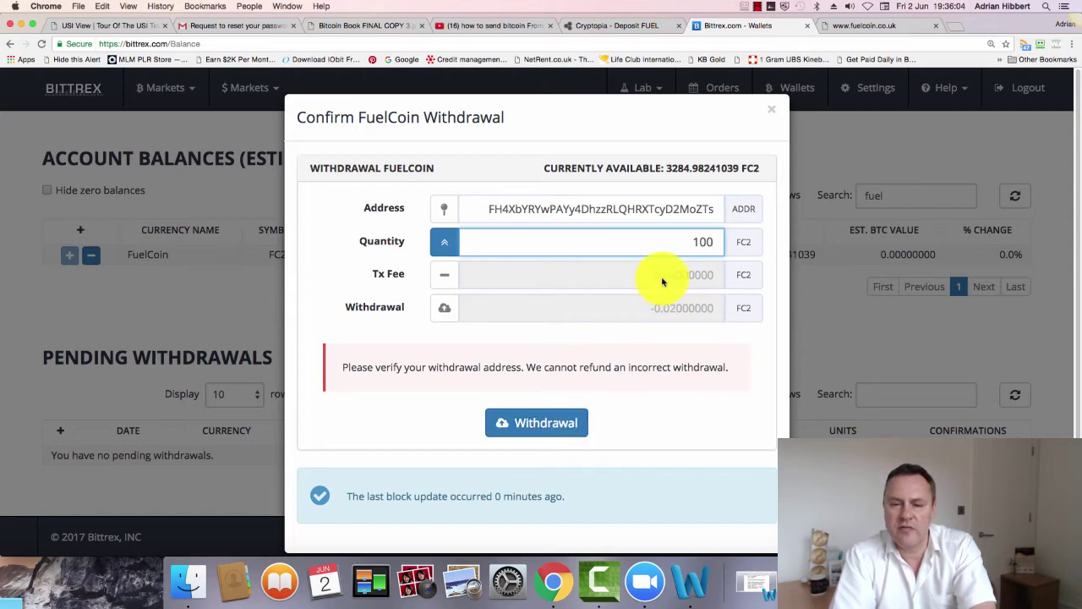
Step: Submit the 100 FC2 withdrawal and confirm it with the two-factor authentication code
{"action": "left_click", "coordinate": [536, 425]}
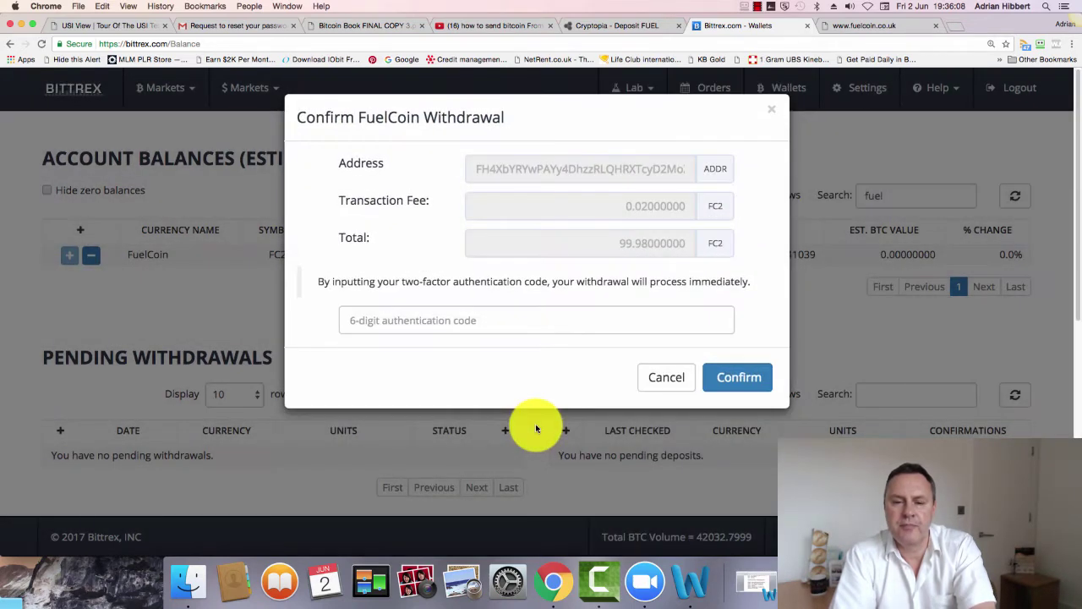
{"action": "left_click", "coordinate": [539, 320]}
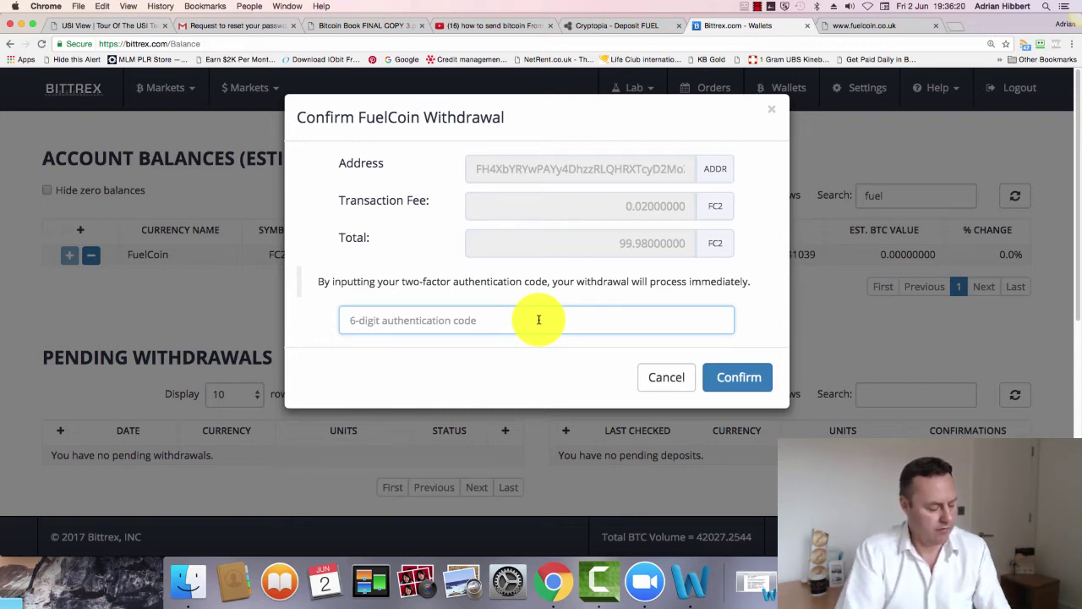
{"action": "left_click", "coordinate": [558, 318]}
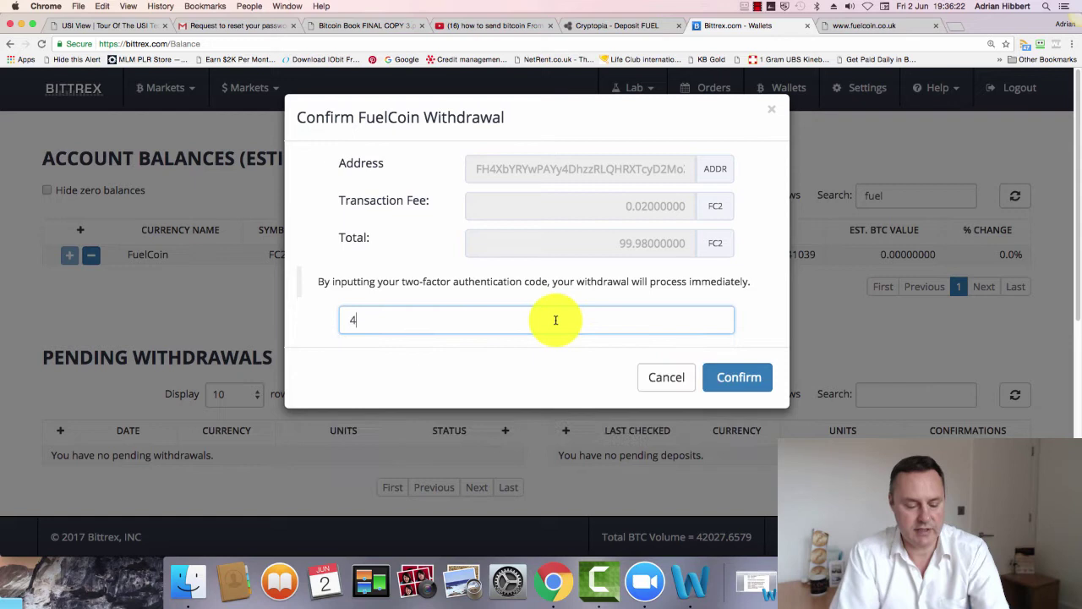
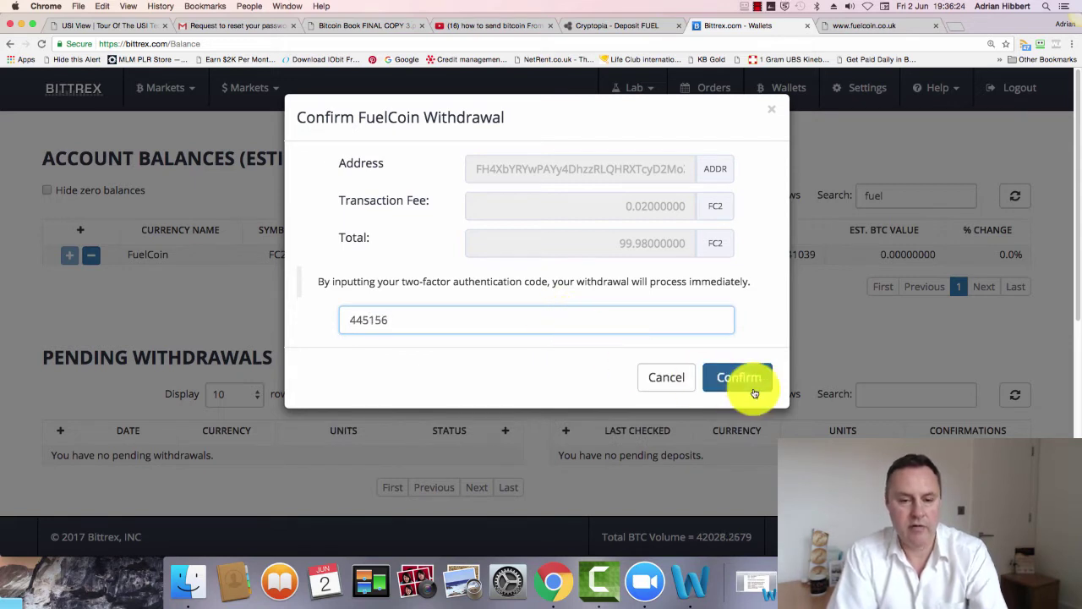
{"action": "left_click", "coordinate": [737, 383]}
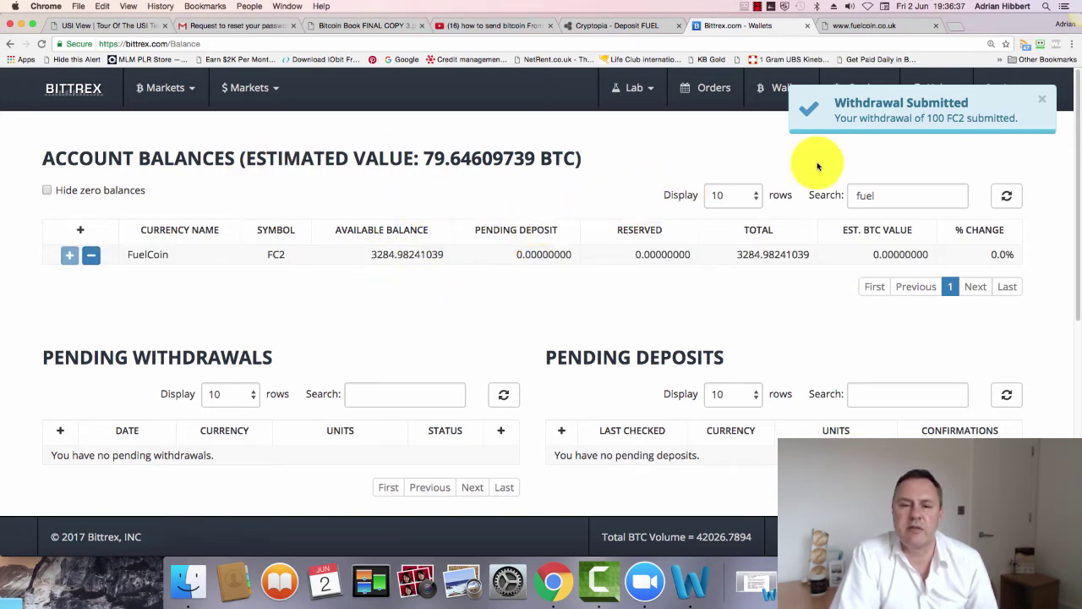
Step: Mark Cryptopia's FuelCoin deposit page Done, then head back toward the Bittrex tab
{"action": "left_click", "coordinate": [646, 27]}
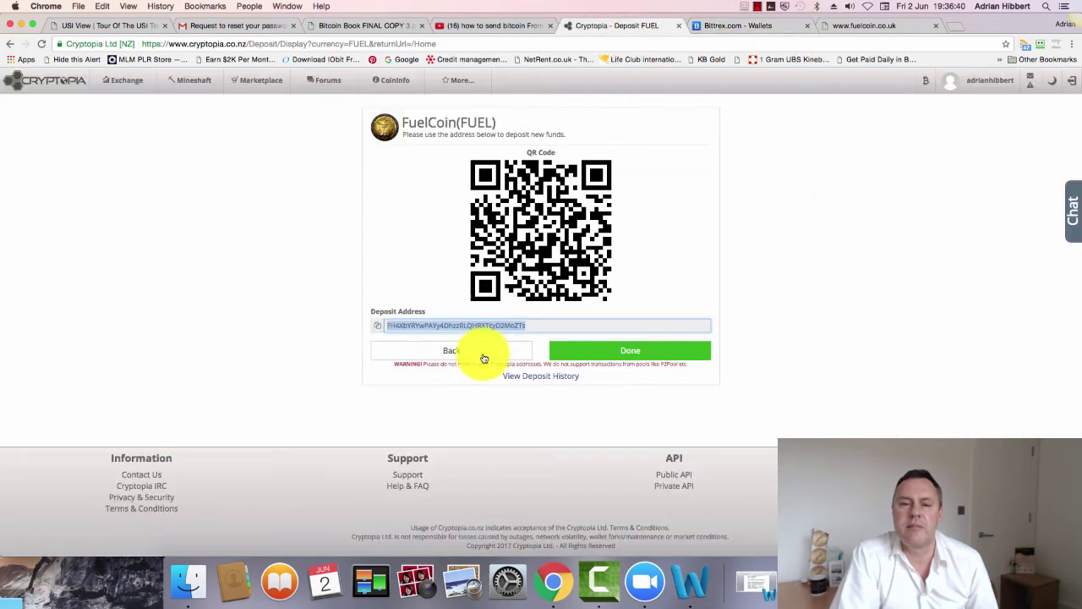
{"action": "left_click", "coordinate": [615, 354]}
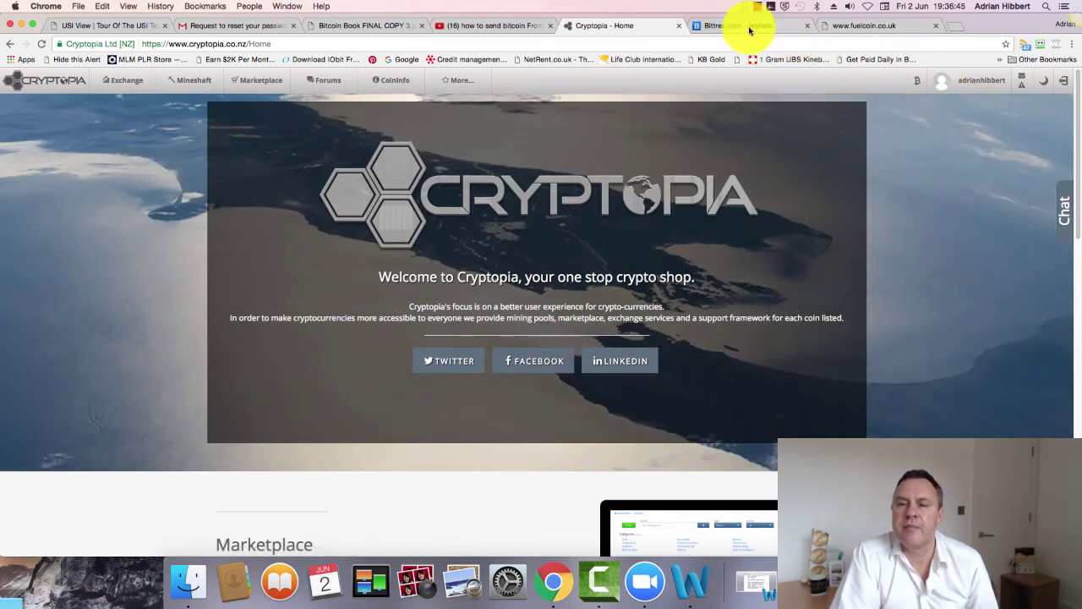
{"action": "left_click", "coordinate": [757, 12]}
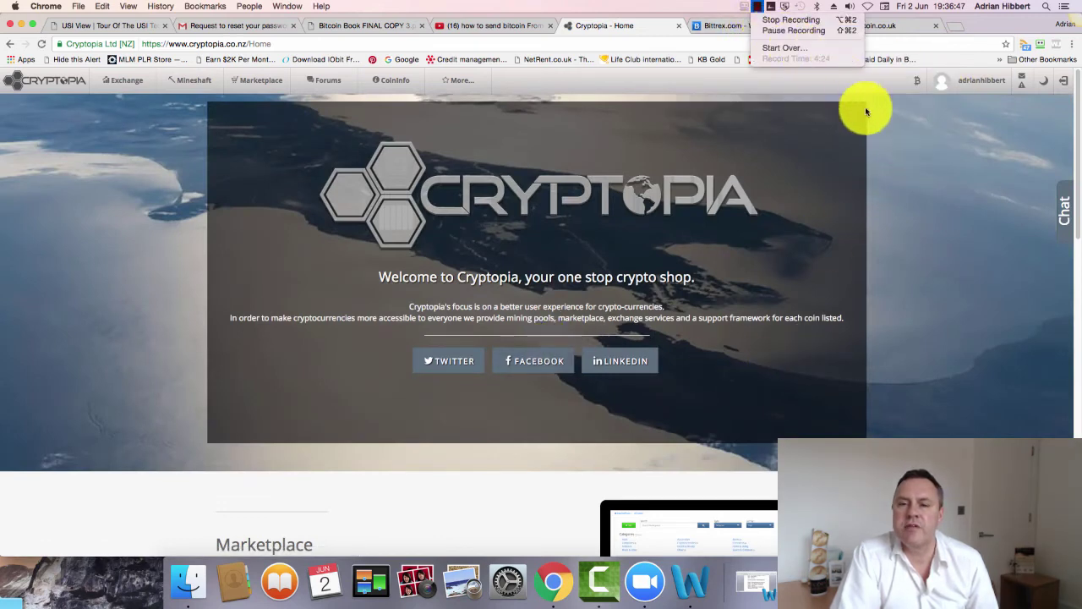
{"action": "left_click", "coordinate": [775, 34]}
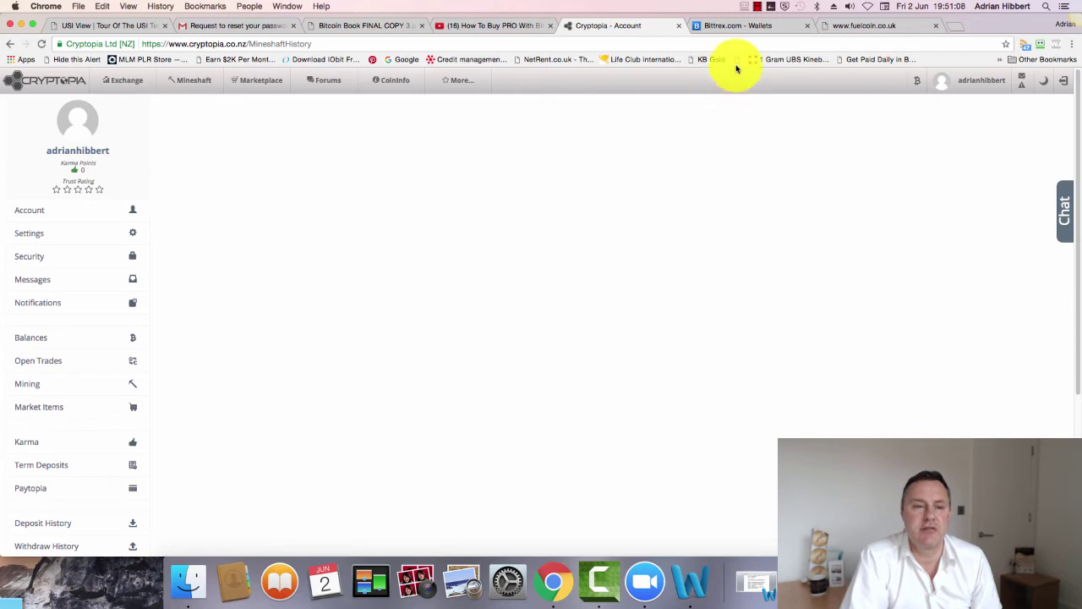
{"action": "left_click", "coordinate": [727, 28]}
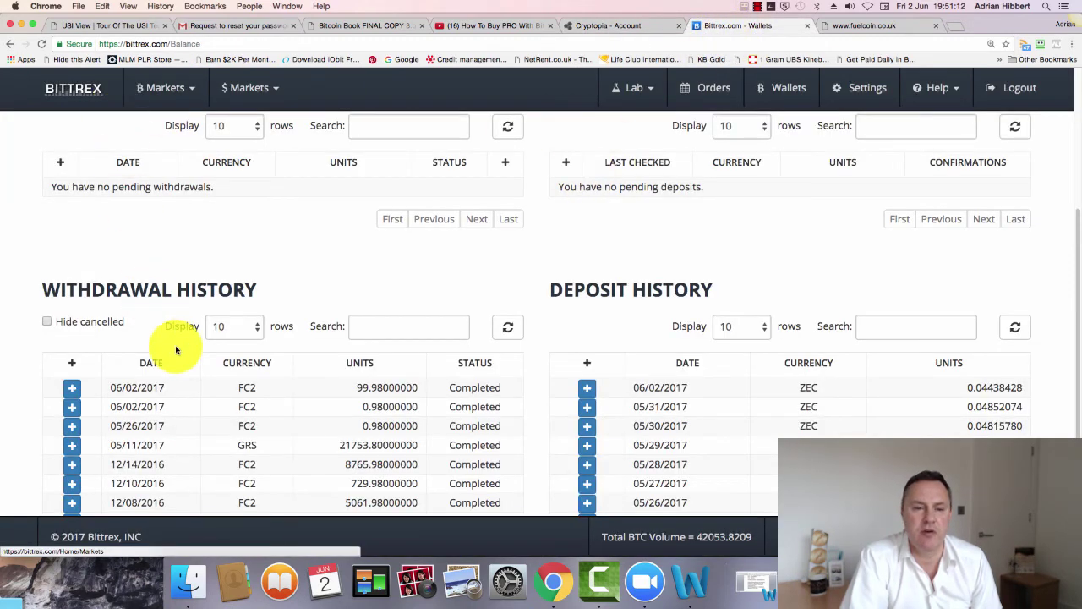
{"action": "left_click", "coordinate": [263, 392]}
{"action": "scroll", "coordinate": [266, 389], "scroll_direction": "down", "scroll_amount": 1}
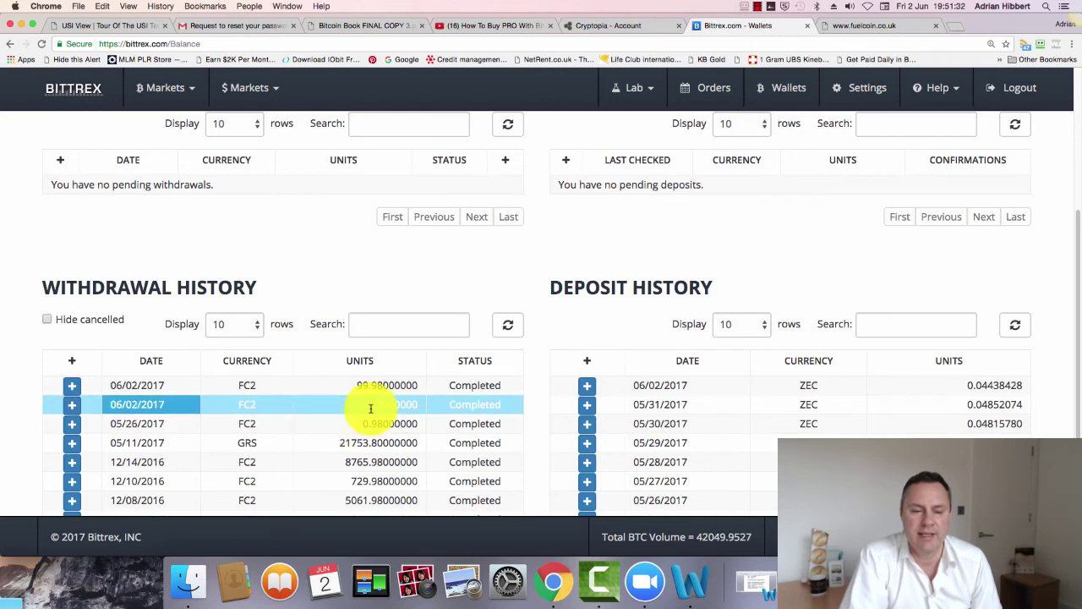
{"action": "left_click", "coordinate": [596, 25]}
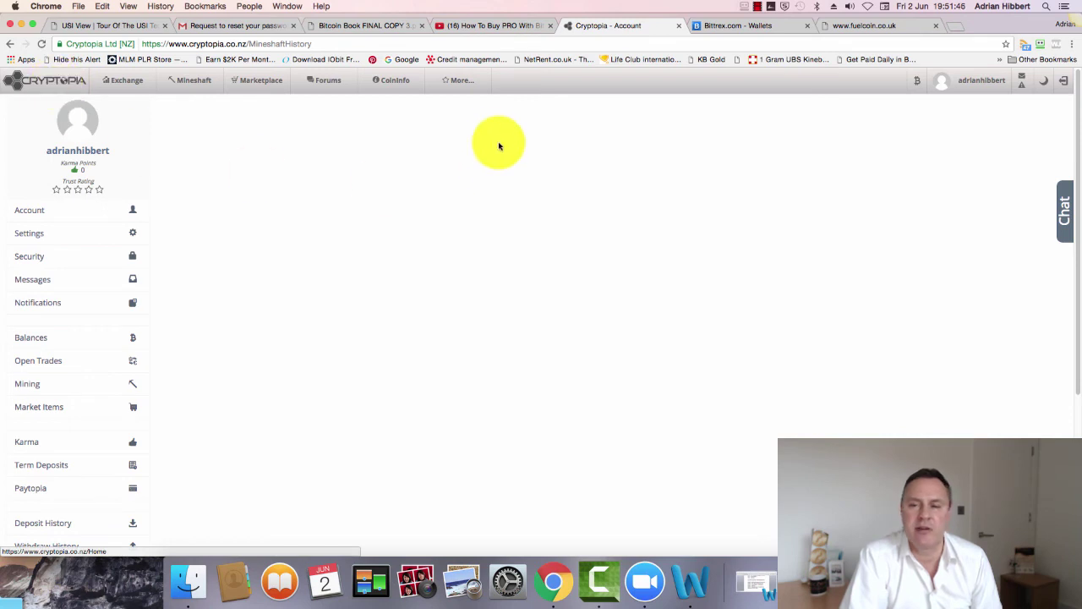
Step: View the Cryptopia wallet balances from the Bitcoin menu, then the Exchange page
{"action": "mouse_move", "coordinate": [919, 86]}
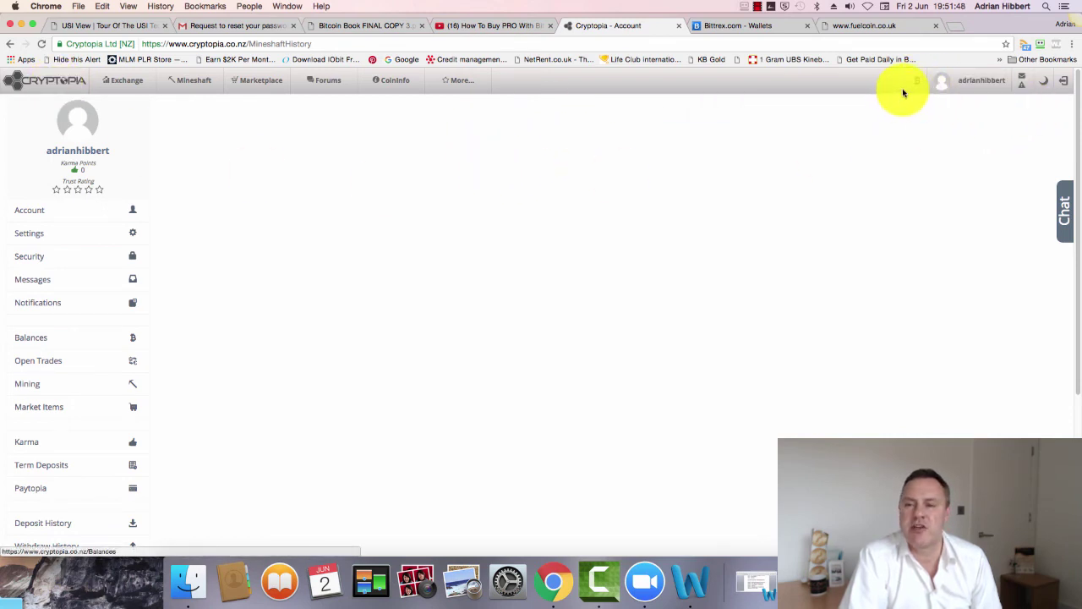
{"action": "left_click", "coordinate": [898, 111]}
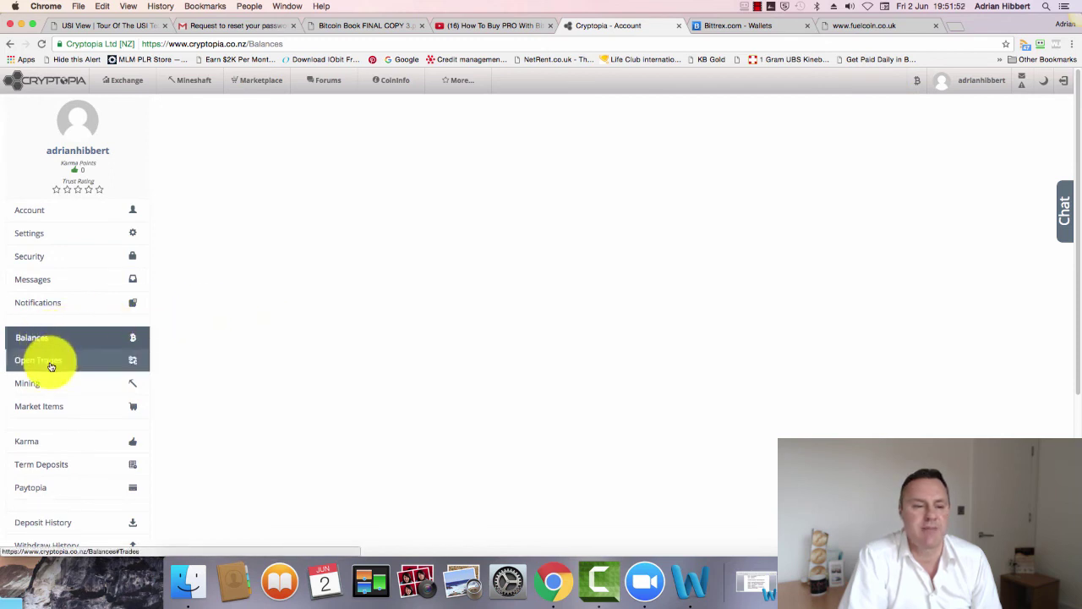
{"action": "mouse_move", "coordinate": [116, 87]}
{"action": "left_click", "coordinate": [113, 108]}
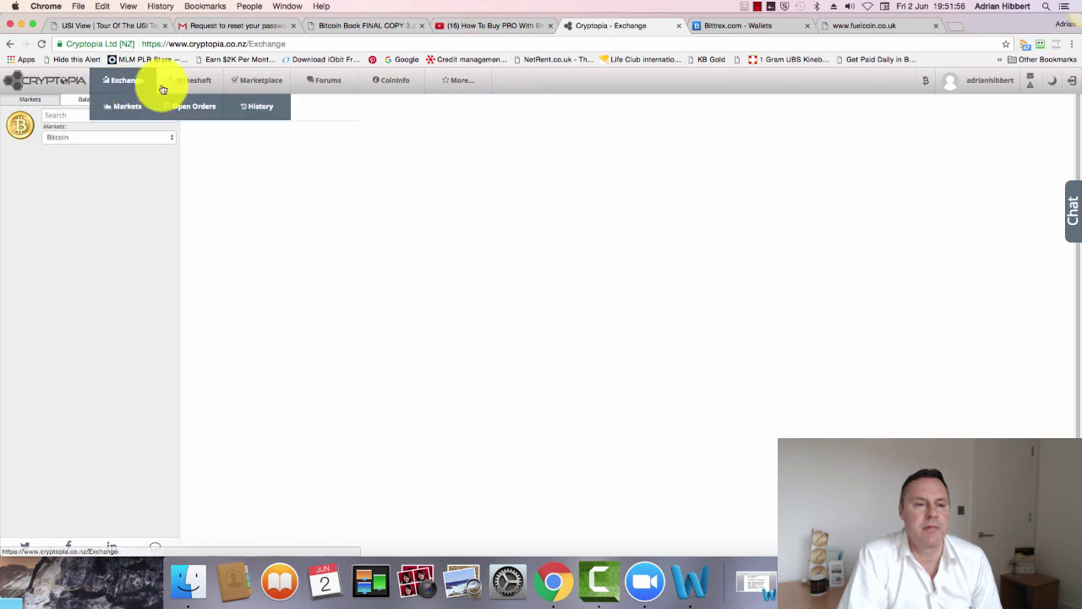
Step: Return to Cryptopia home, browse the Marketplace, and open the Mineshaft mining page
{"action": "left_click", "coordinate": [48, 88]}
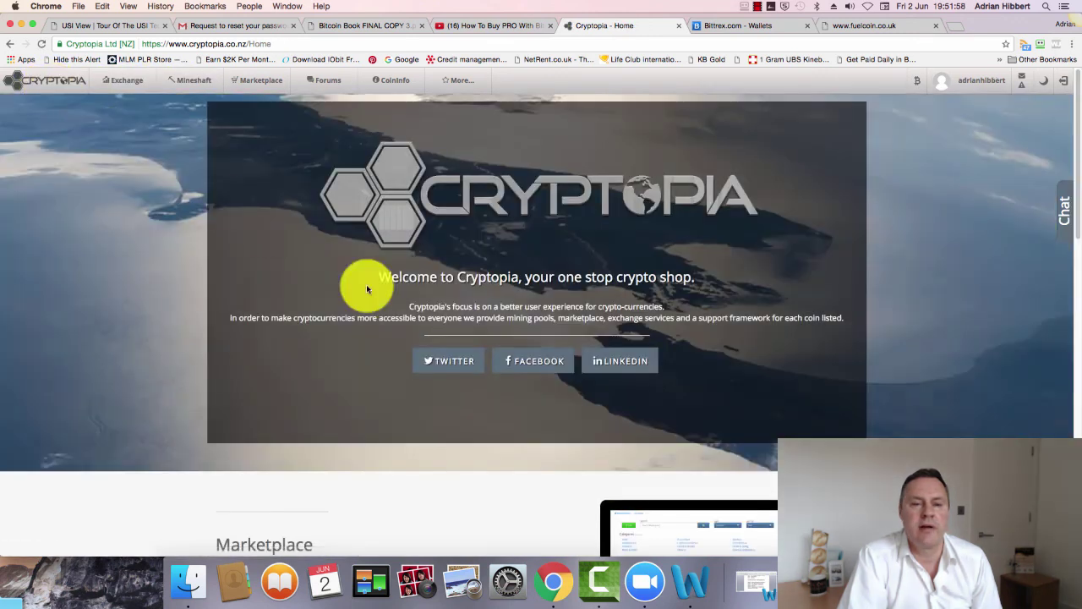
{"action": "mouse_move", "coordinate": [125, 83]}
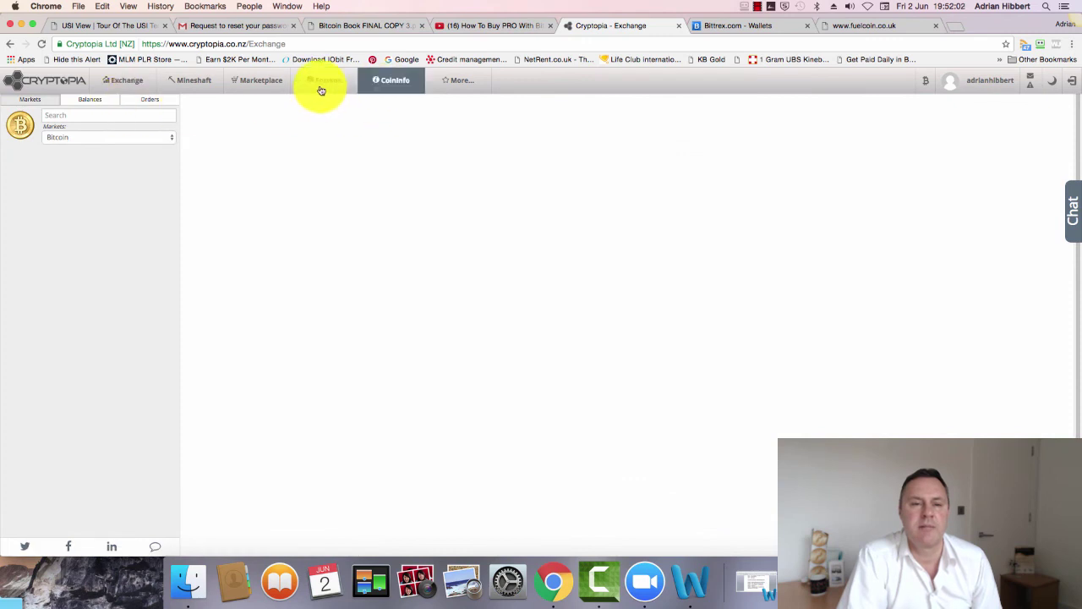
{"action": "left_click", "coordinate": [264, 82]}
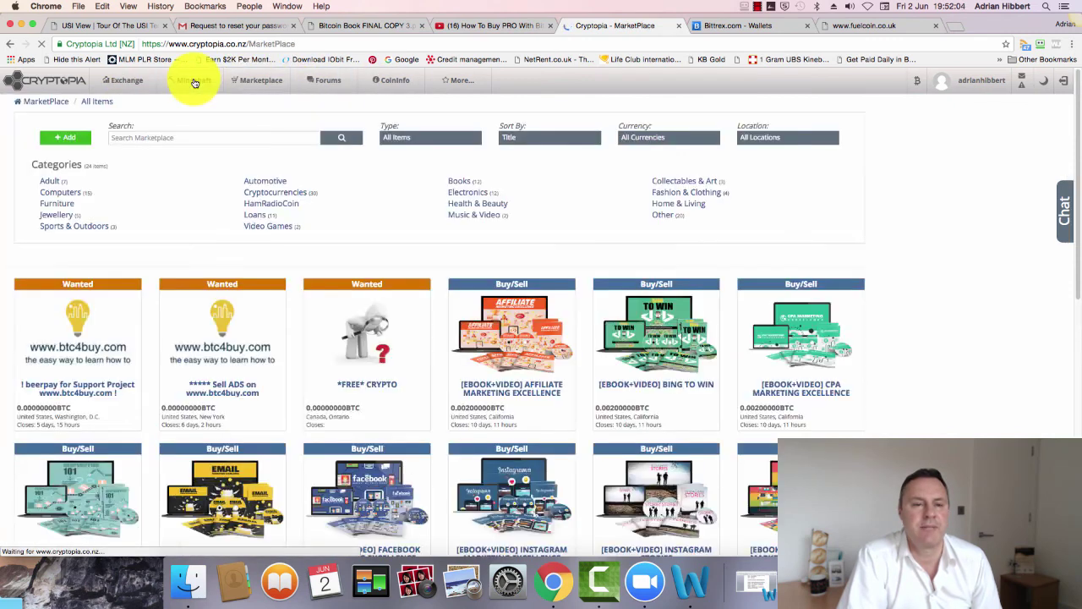
{"action": "left_click", "coordinate": [194, 83]}
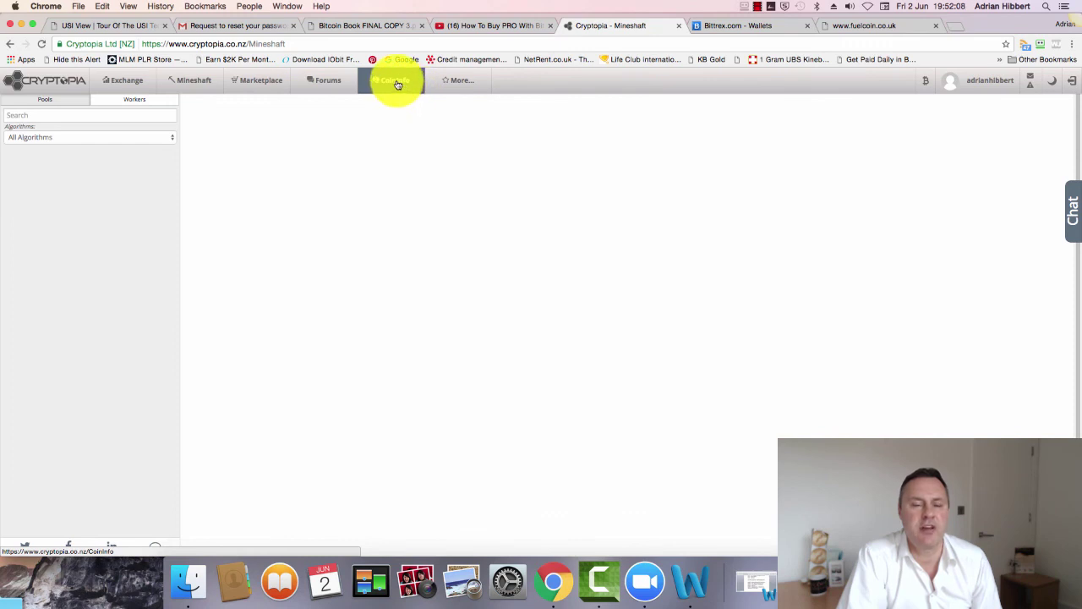
{"action": "mouse_move", "coordinate": [445, 87]}
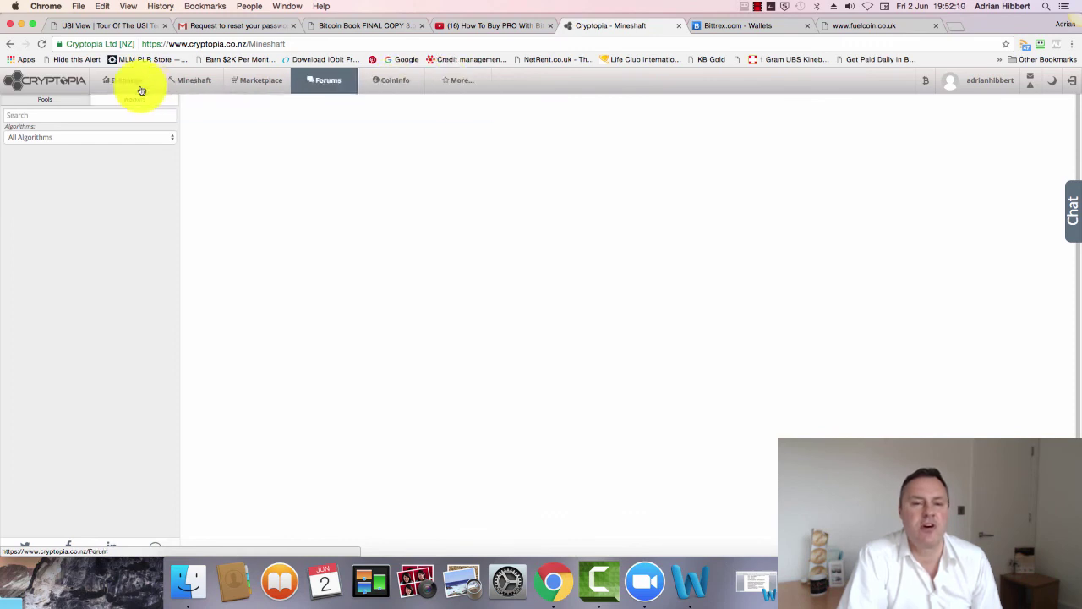
{"action": "mouse_move", "coordinate": [110, 87]}
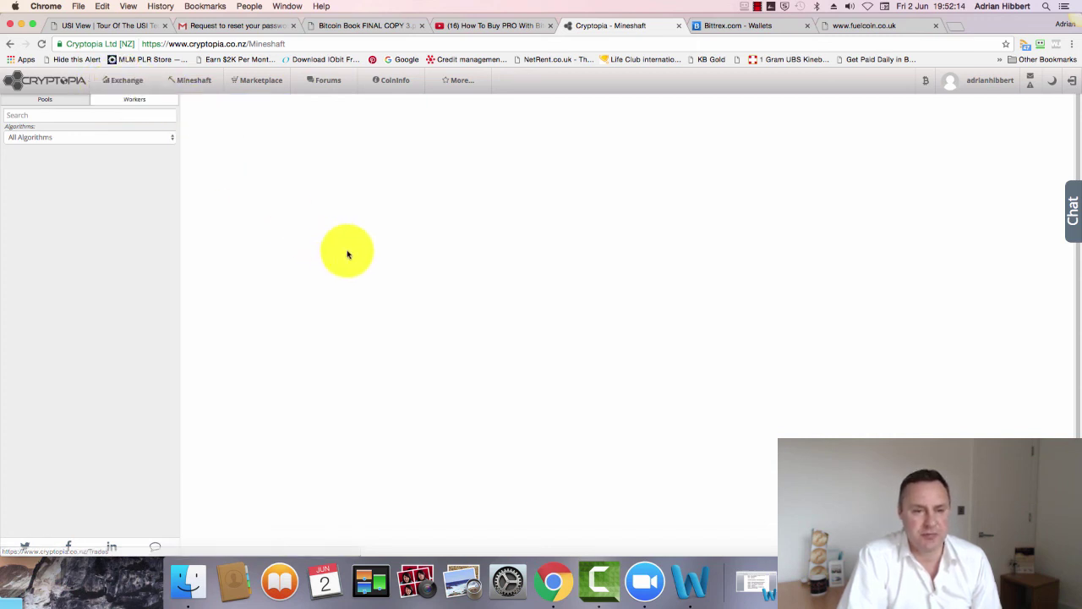
Step: Check the Bittrex wallets tab, then go back to Cryptopia's home page via its logo
{"action": "left_click", "coordinate": [726, 28]}
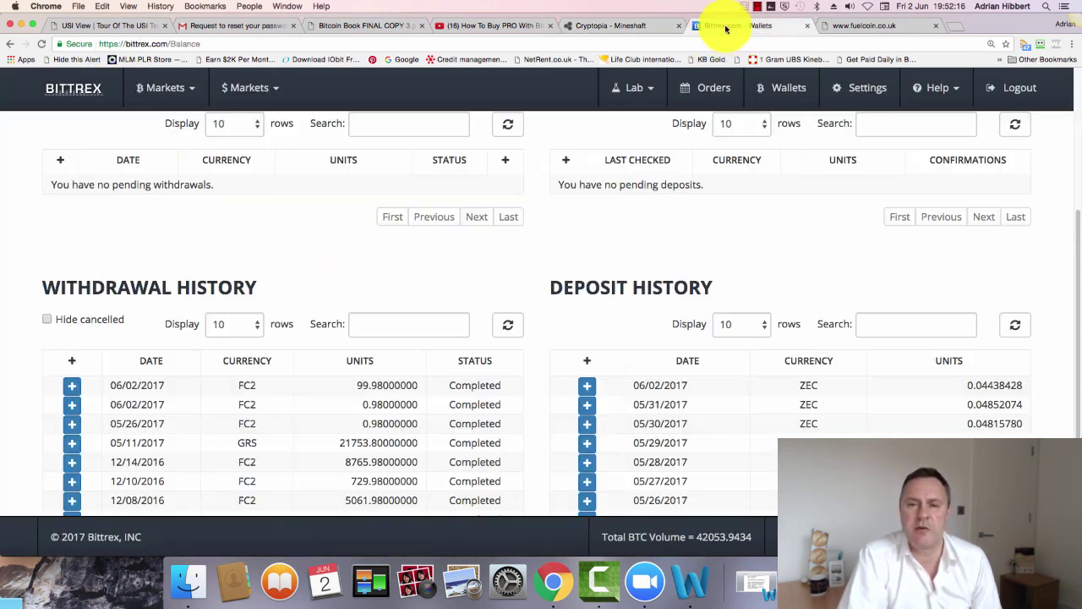
{"action": "left_click", "coordinate": [632, 28]}
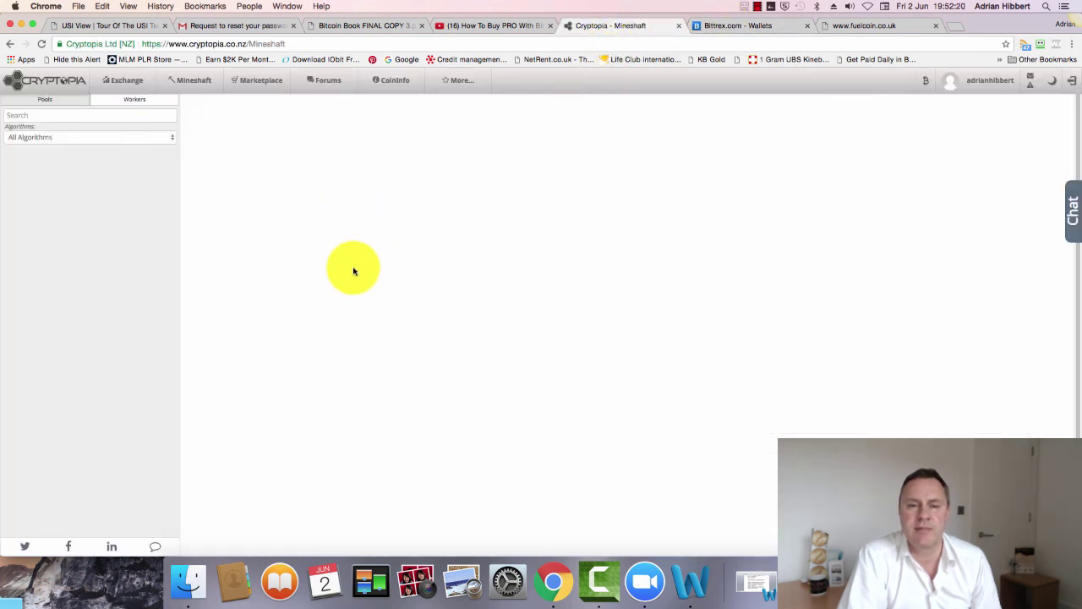
{"action": "left_click", "coordinate": [22, 80]}
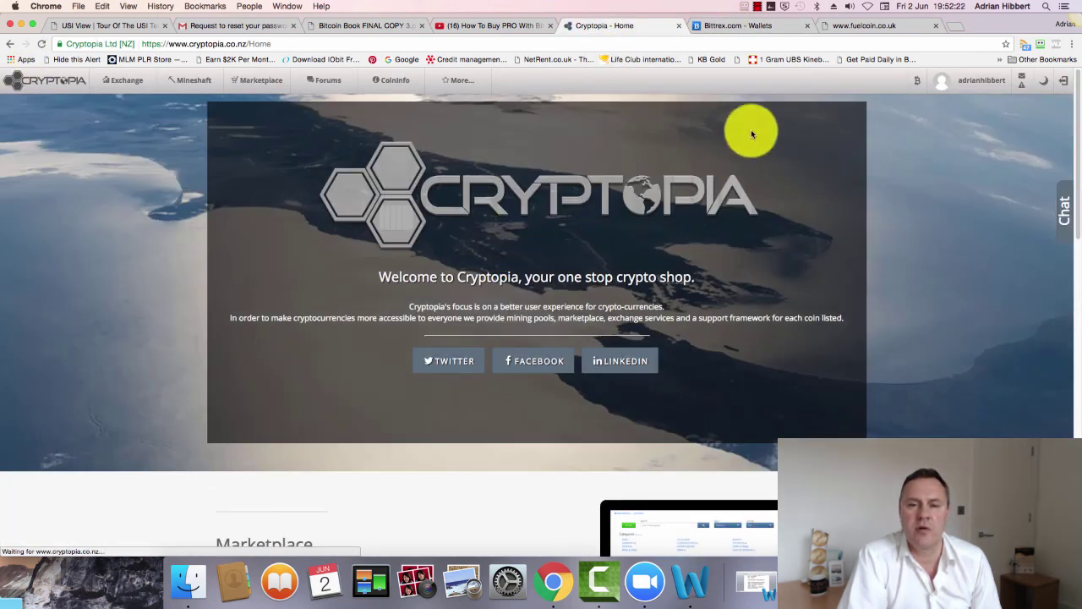